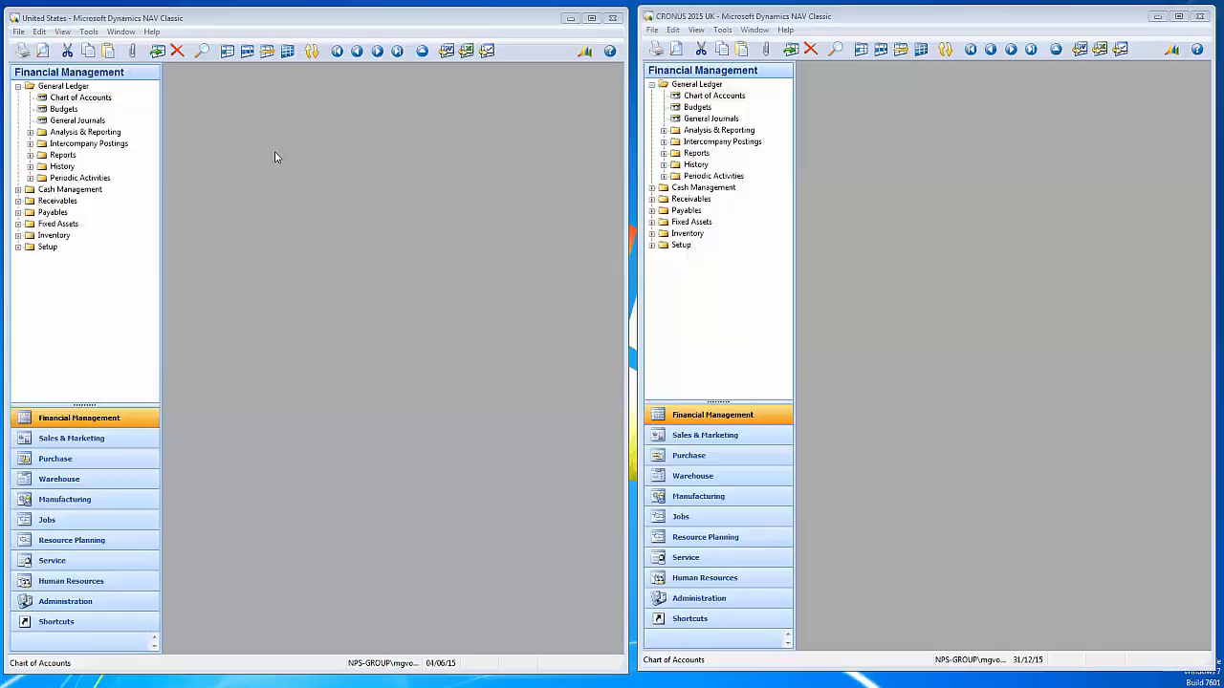
Step: Open the Chart of Accounts in both the United States and the CRONUS 2015 UK company
left_click(59, 18)
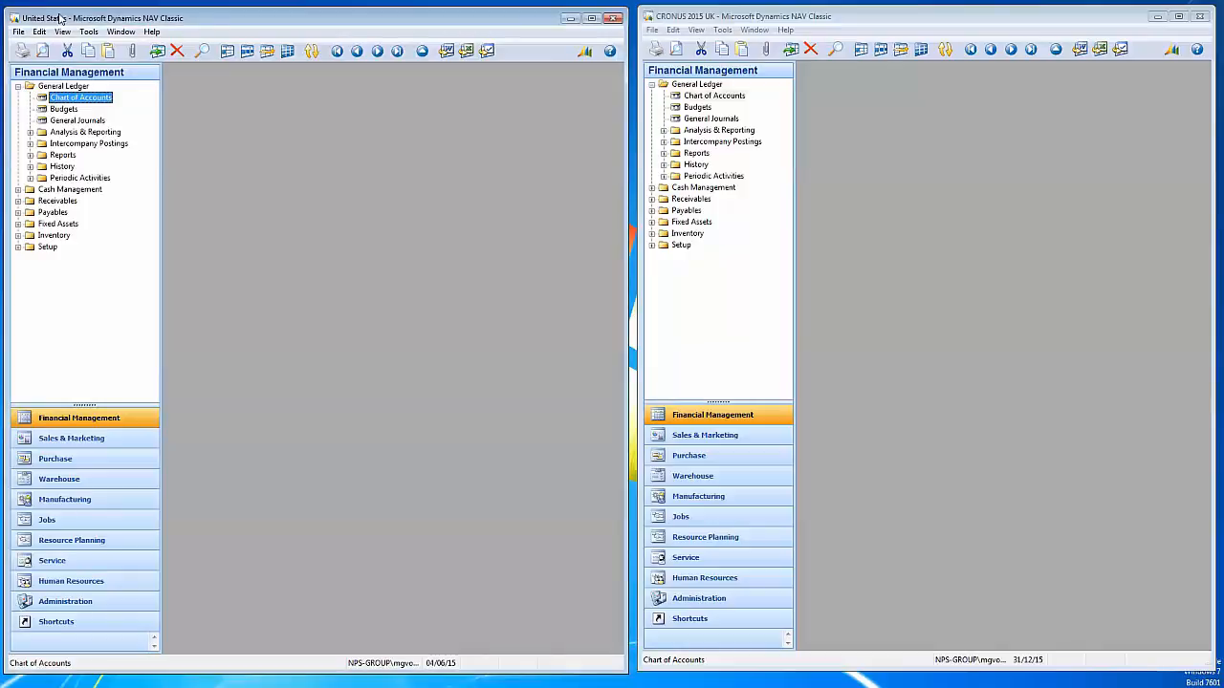
left_click(77, 102)
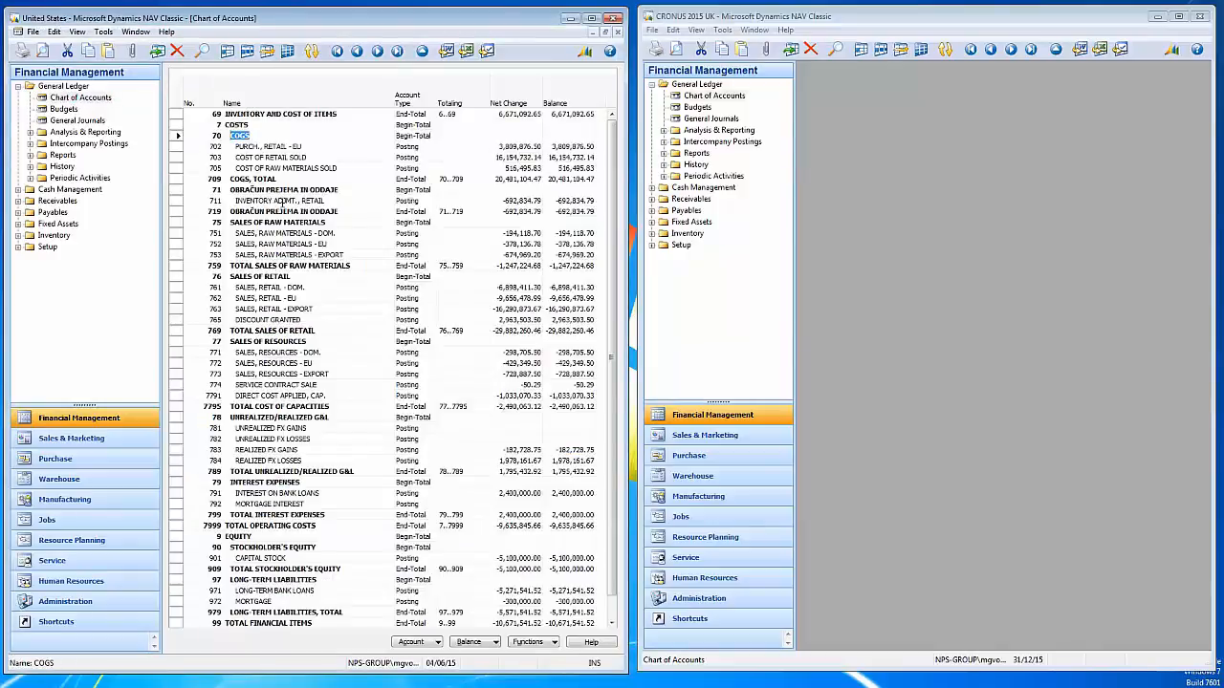
left_click(715, 96)
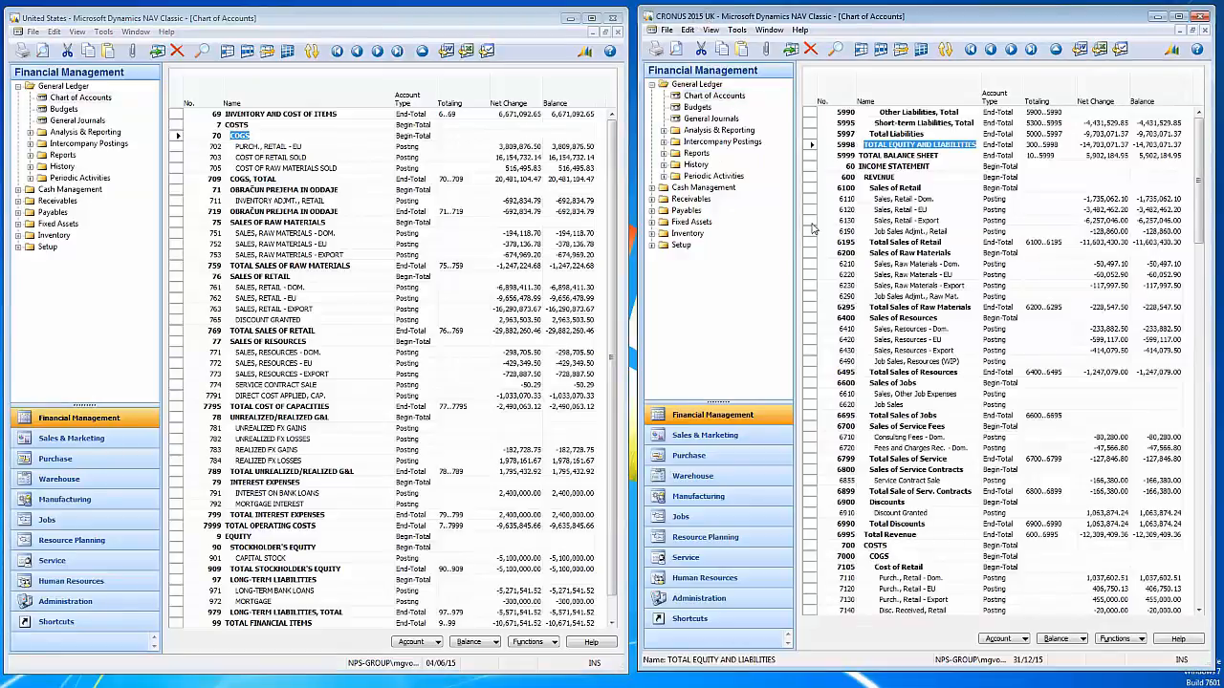
Step: Compare the revenue and sales account numbering in the charts of accounts of CRONUS 2015 UK and United States
left_click(888, 166)
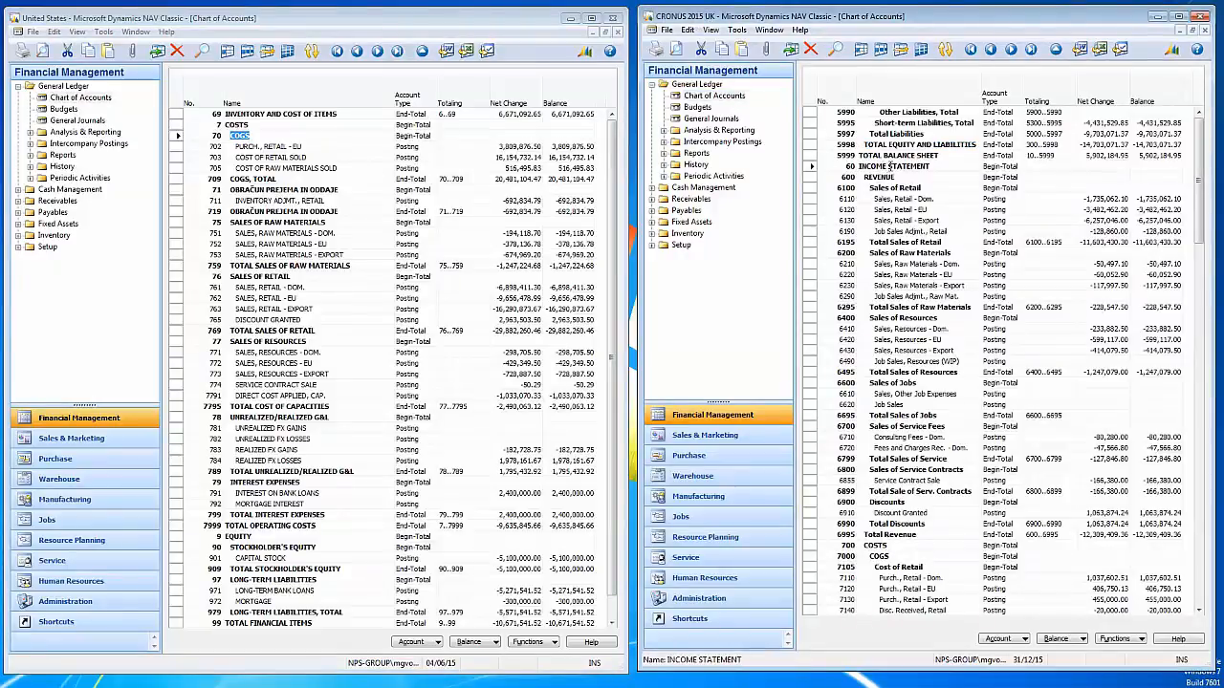
left_click_drag(892, 188, 933, 427)
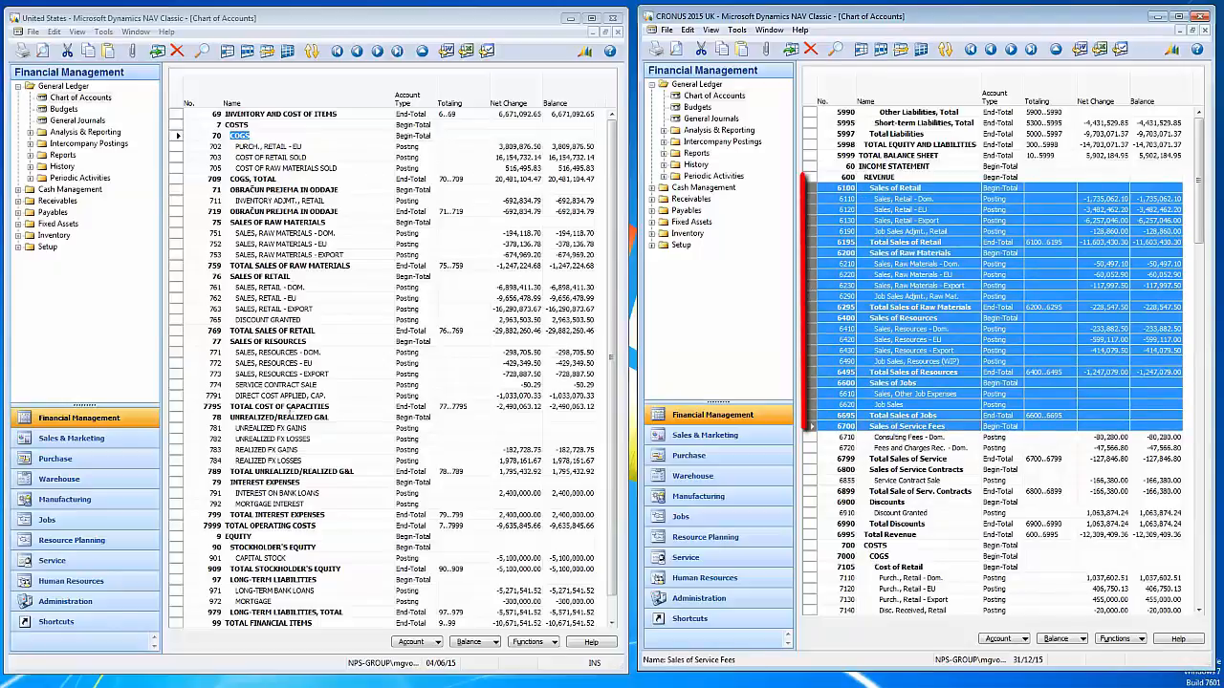
left_click(290, 408)
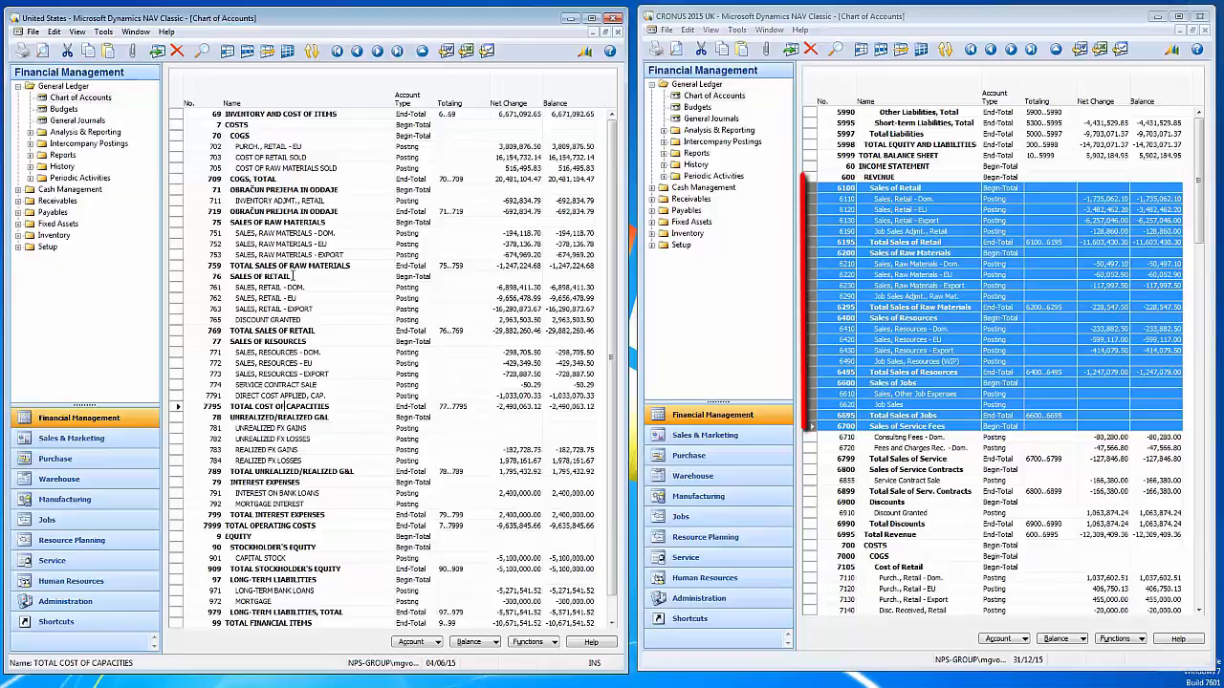
left_click_drag(292, 277, 268, 450)
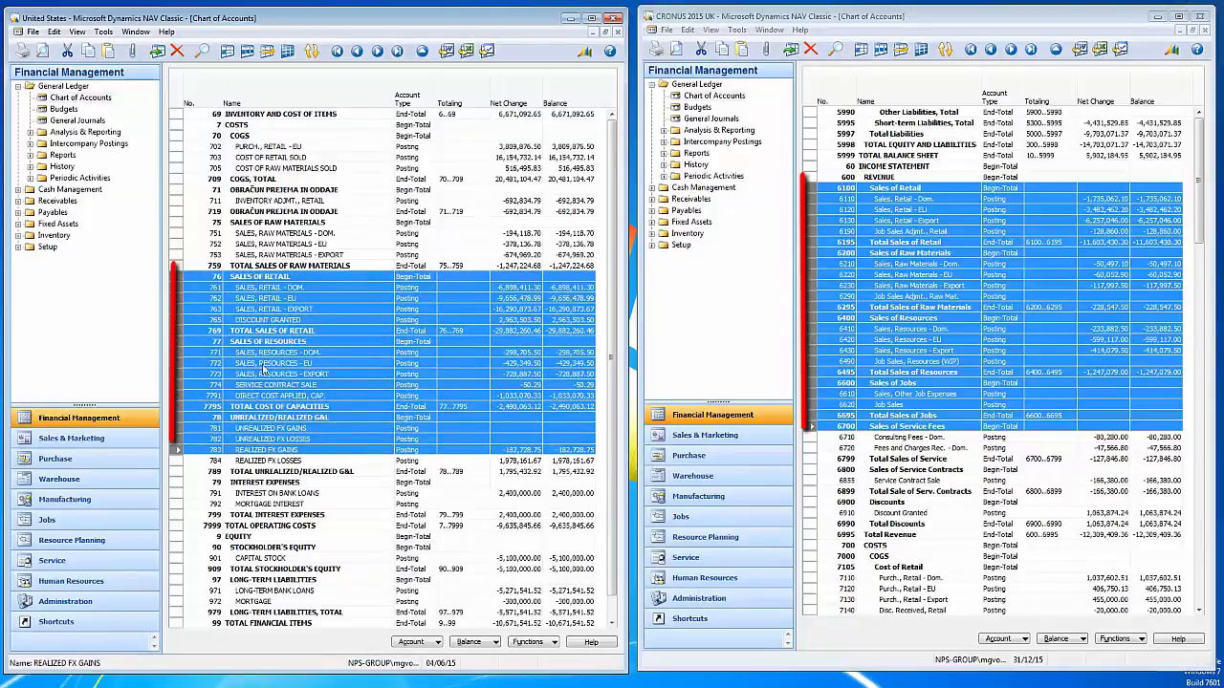
left_click_drag(274, 224, 287, 432)
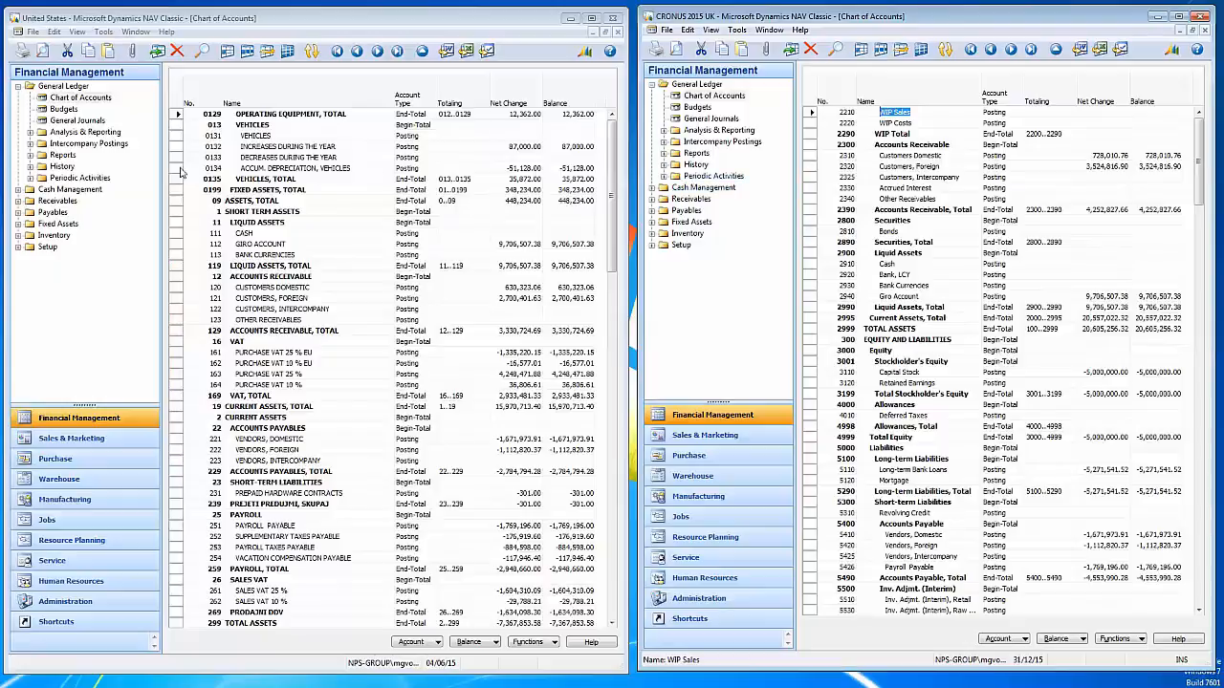
Step: Open the MULTI account schedule in the United States company and examine the Revenue row's totaling range
double_click(85, 132)
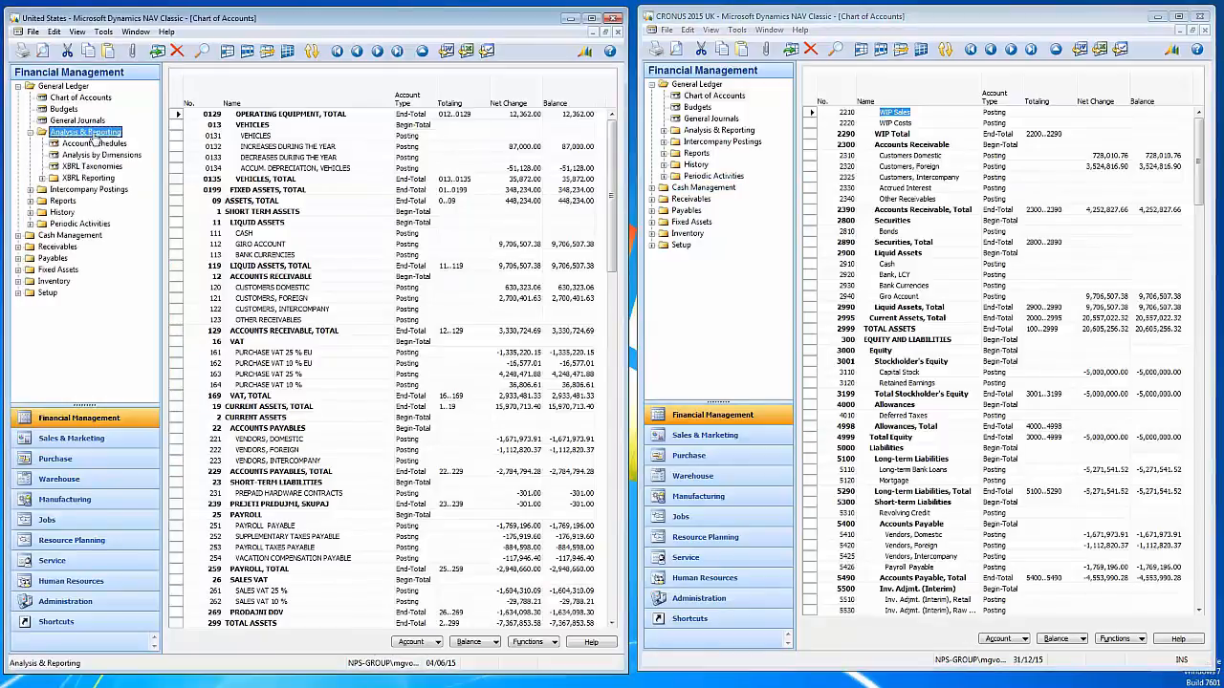
left_click(94, 143)
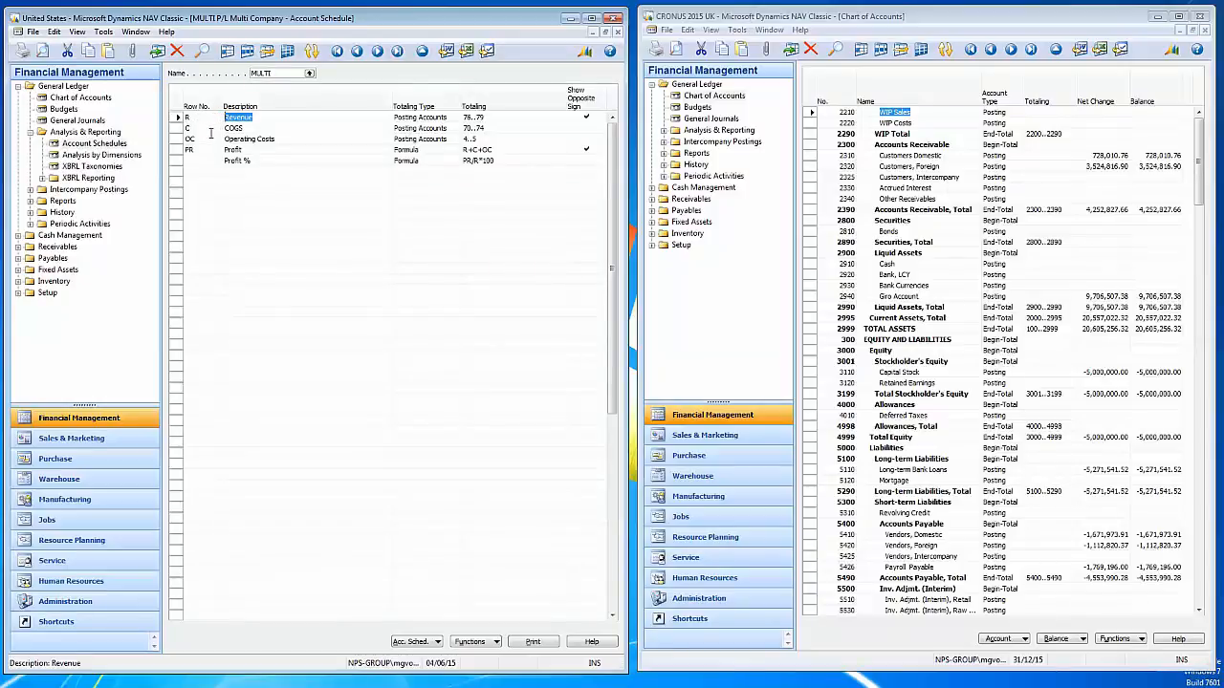
left_click(467, 117)
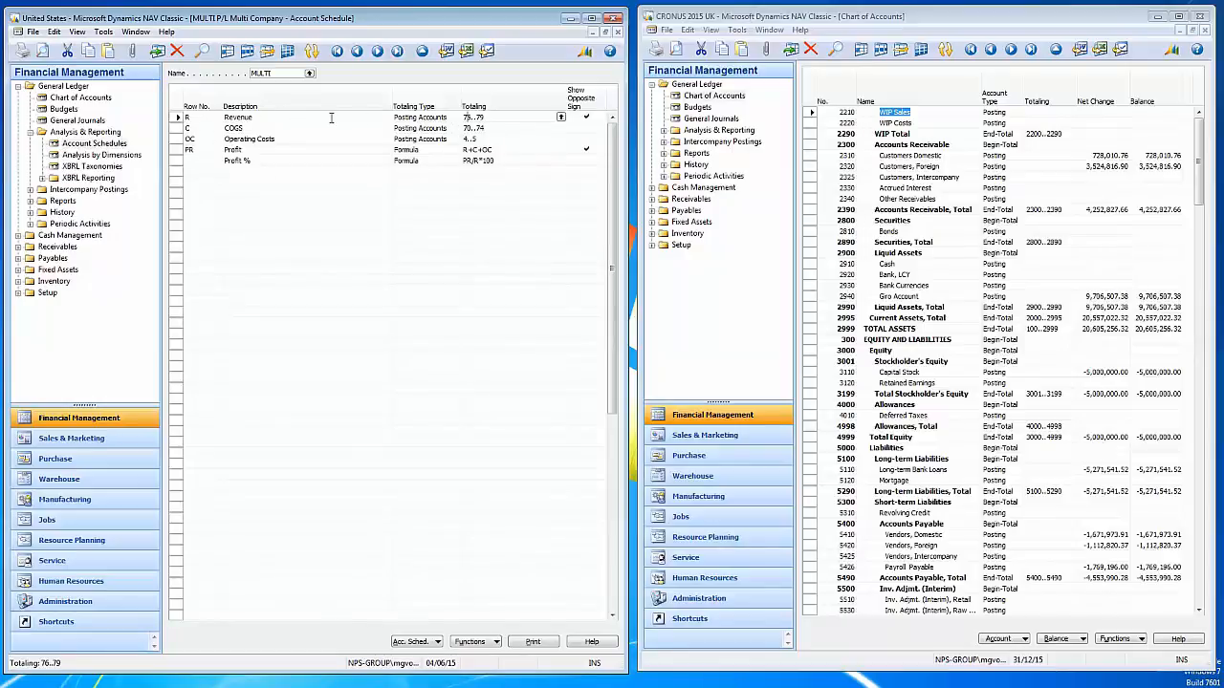
Step: Open the MULTI account schedule in CRONUS 2015 UK and examine the Revenue row's totaling and its G/L account lookup
left_click(709, 131)
left_click(714, 142)
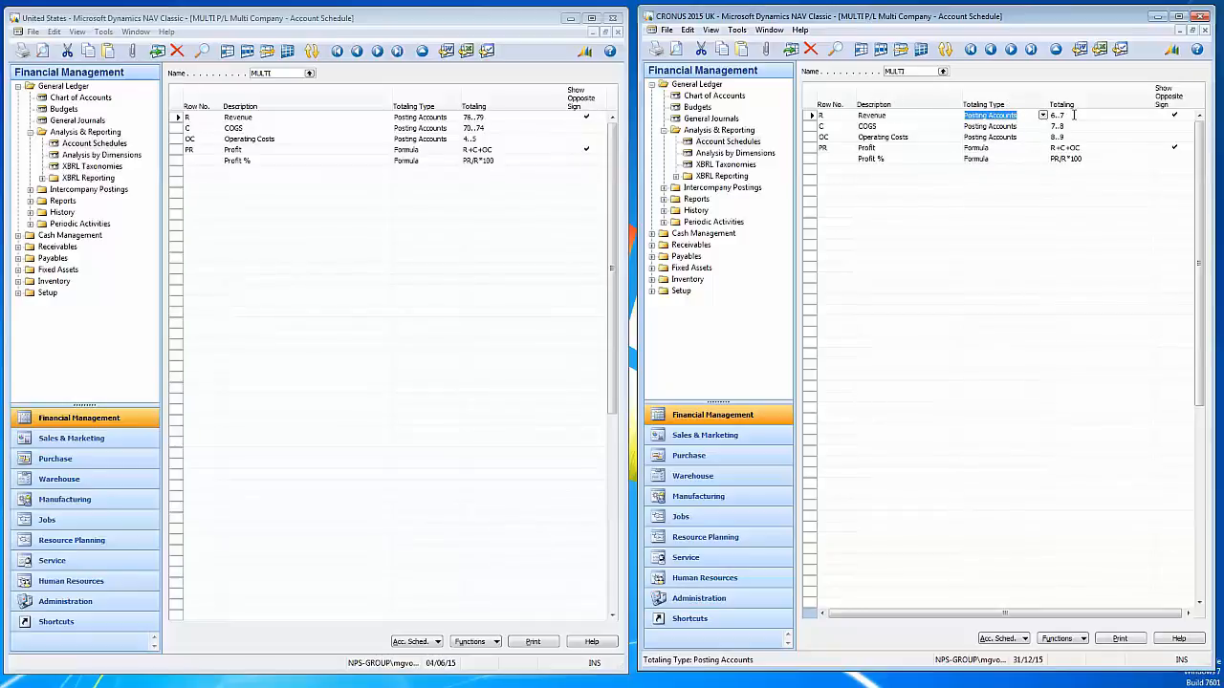
left_click(1081, 114)
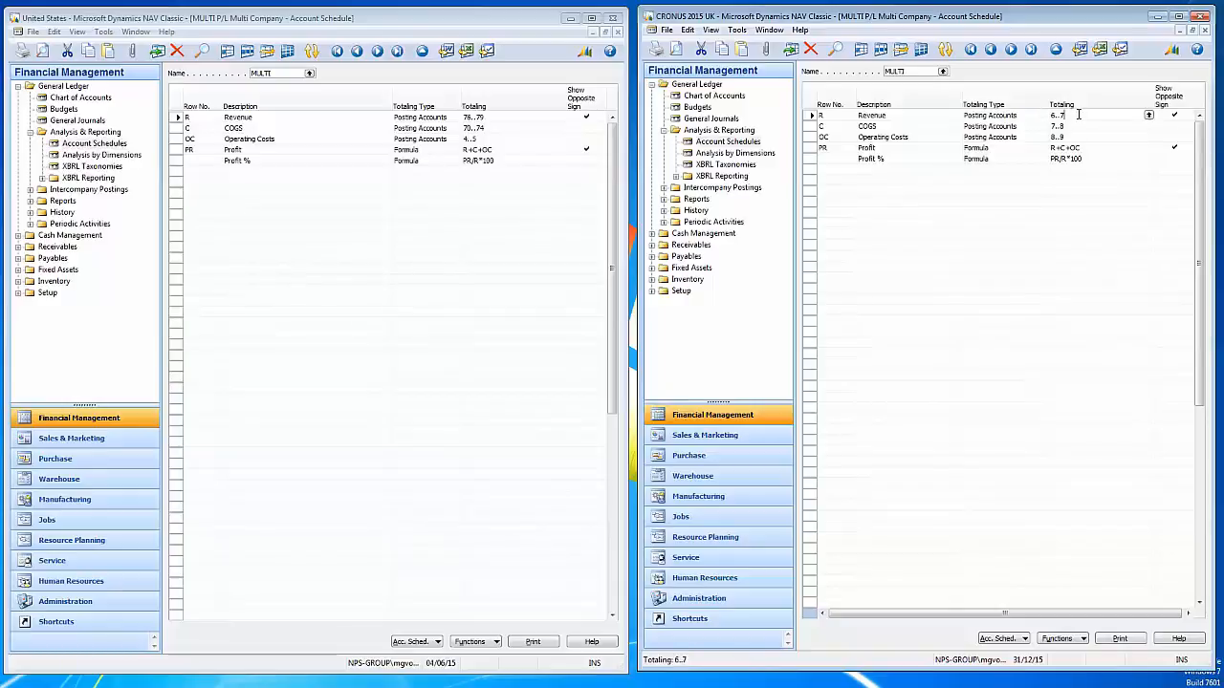
left_click(1153, 118)
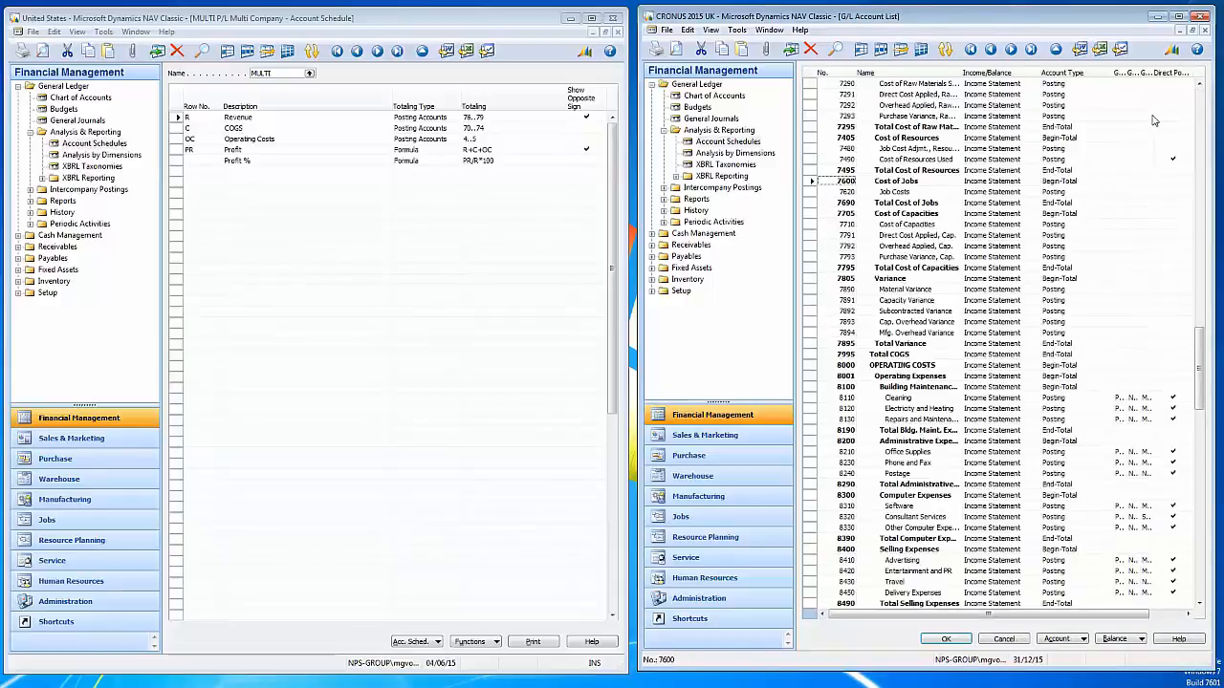
key("Escape")
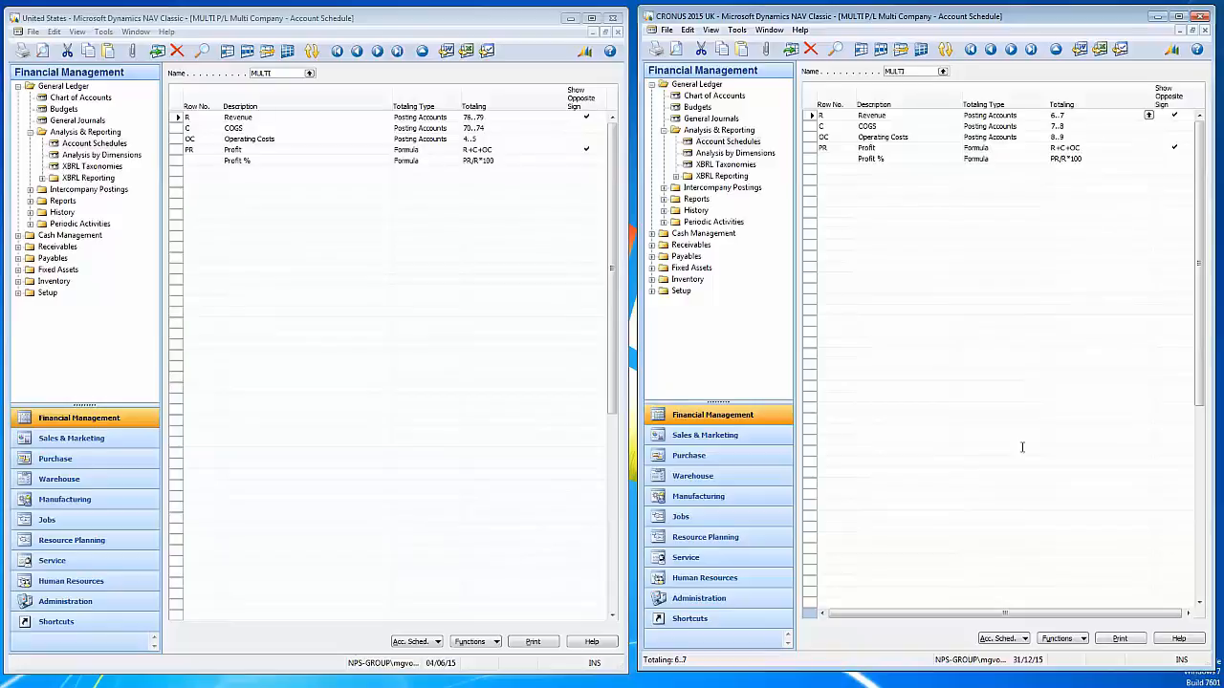
Step: View the MULTI account schedule overview in CRONUS 2015 UK and in United States, closing each one after viewing
left_click(1002, 637)
left_click(1009, 652)
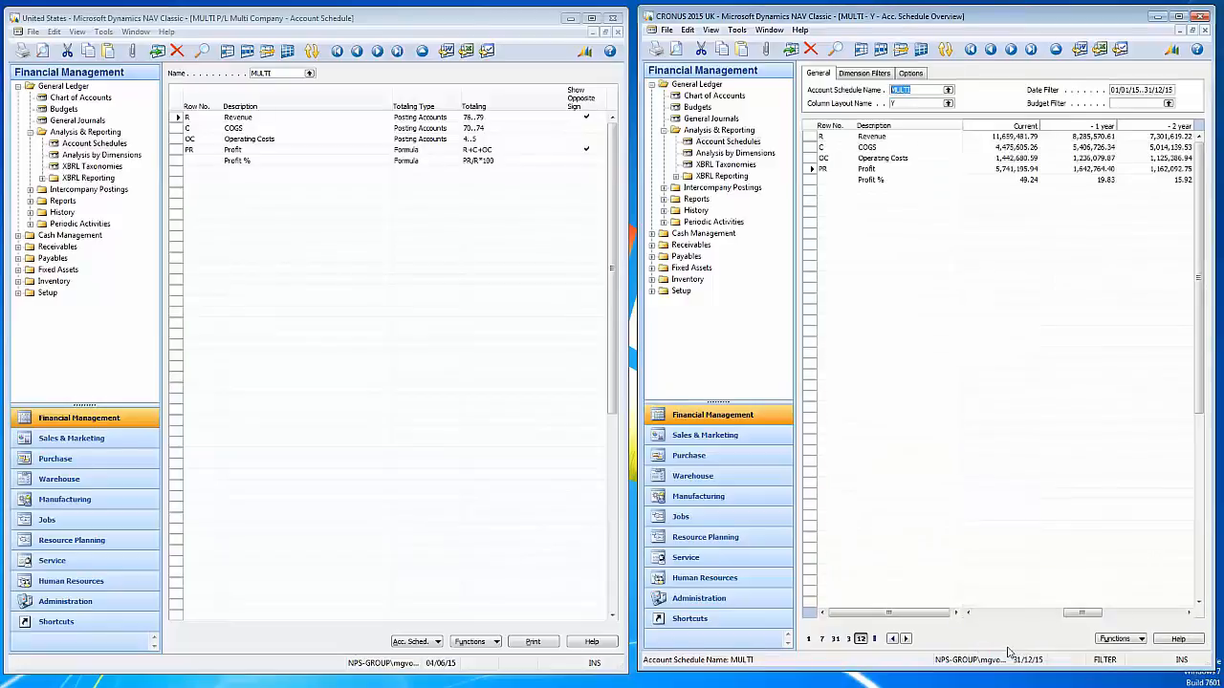
key("Escape")
left_click(412, 641)
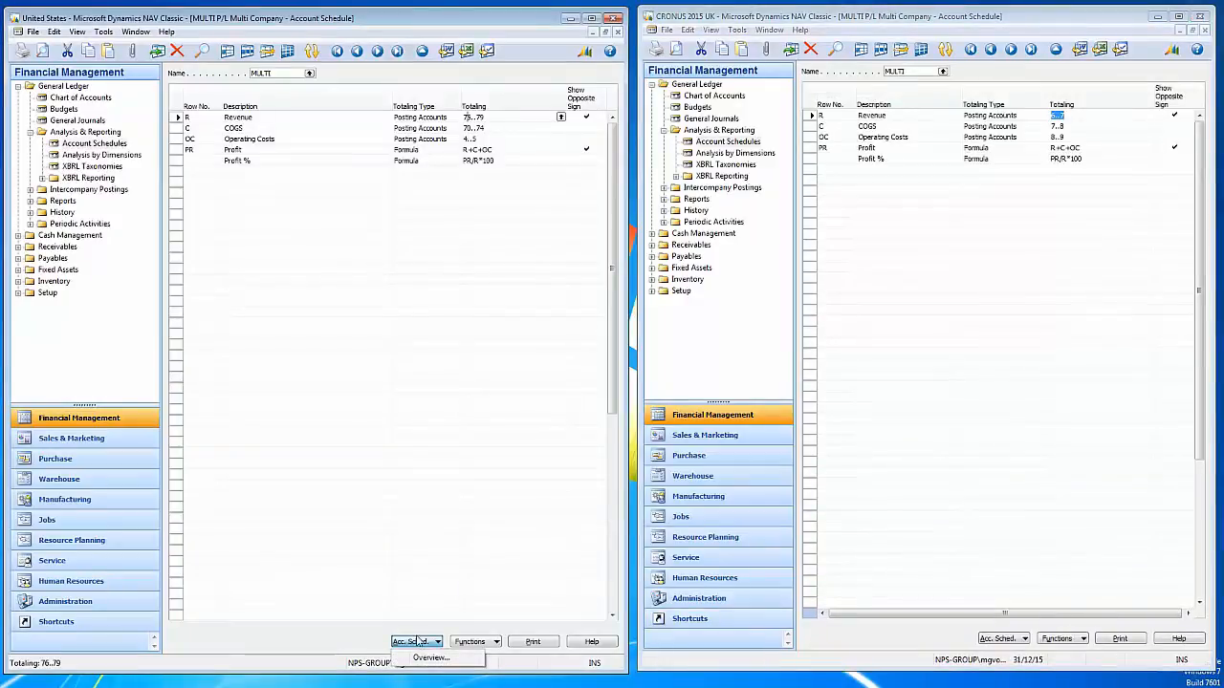
left_click(431, 657)
key("Escape")
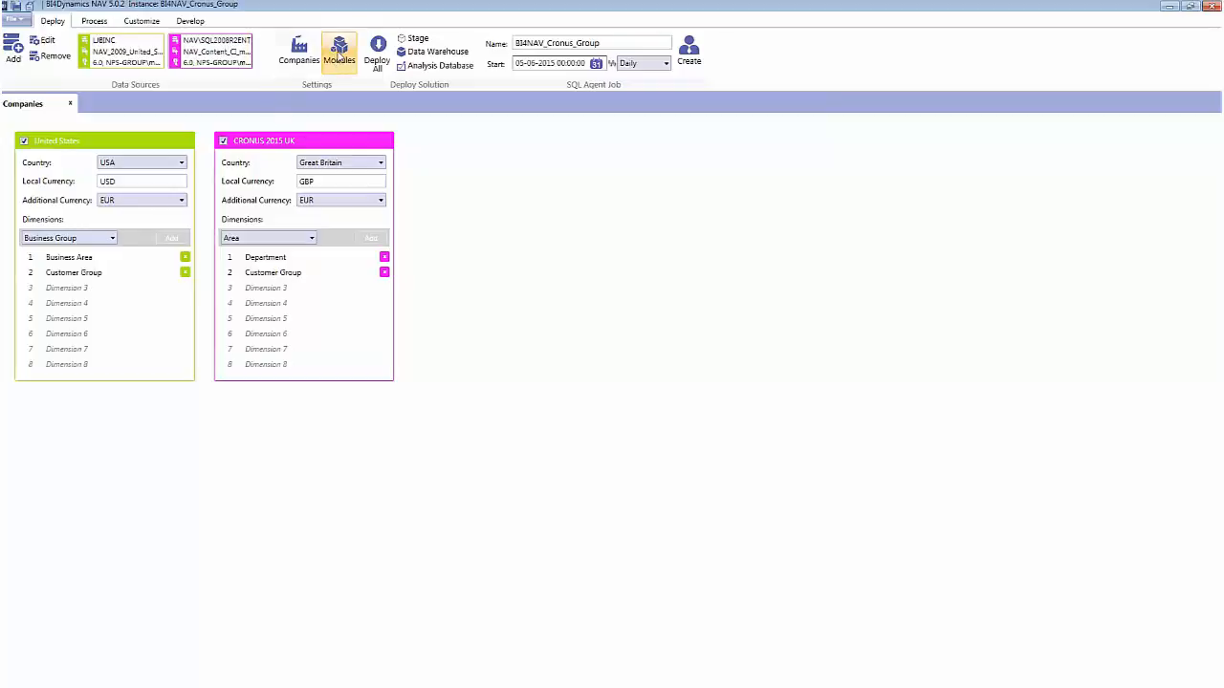
Step: Switch to BI4Dynamics NAV and open the module settings of the BI4NAV_Cronus_Group instance
left_click(339, 54)
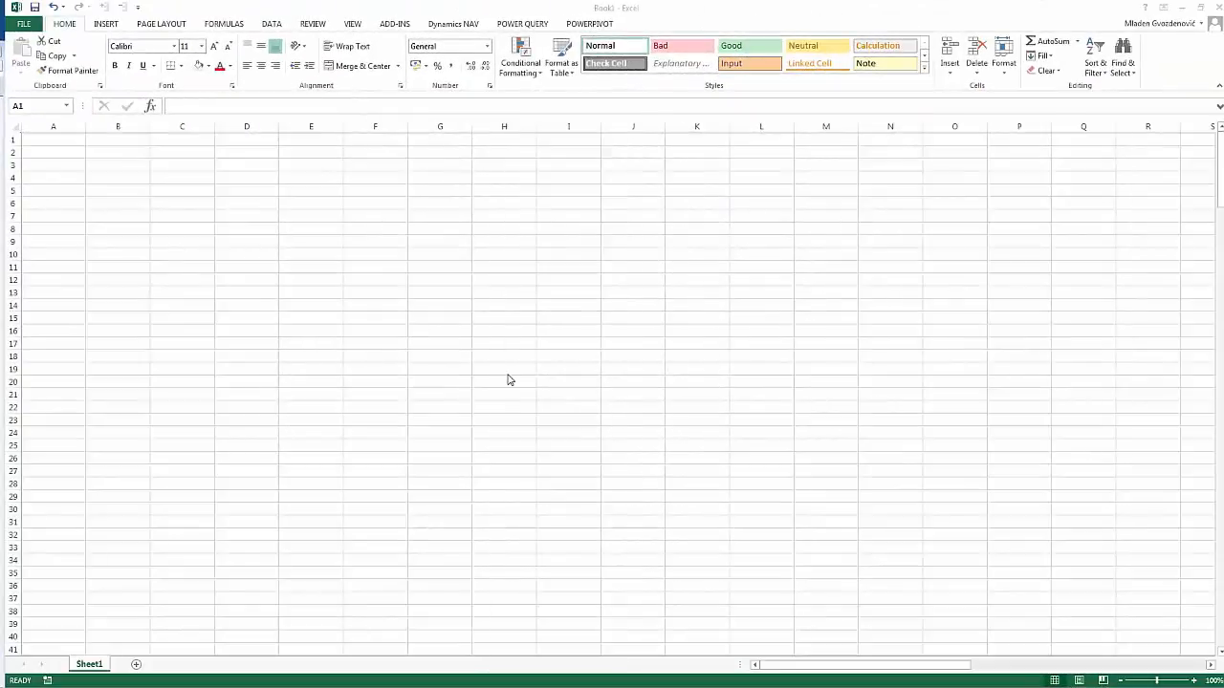
Step: Switch to Excel and connect the blank workbook to the Analysis Services server .\sql2014 with Windows Authentication
left_click(273, 25)
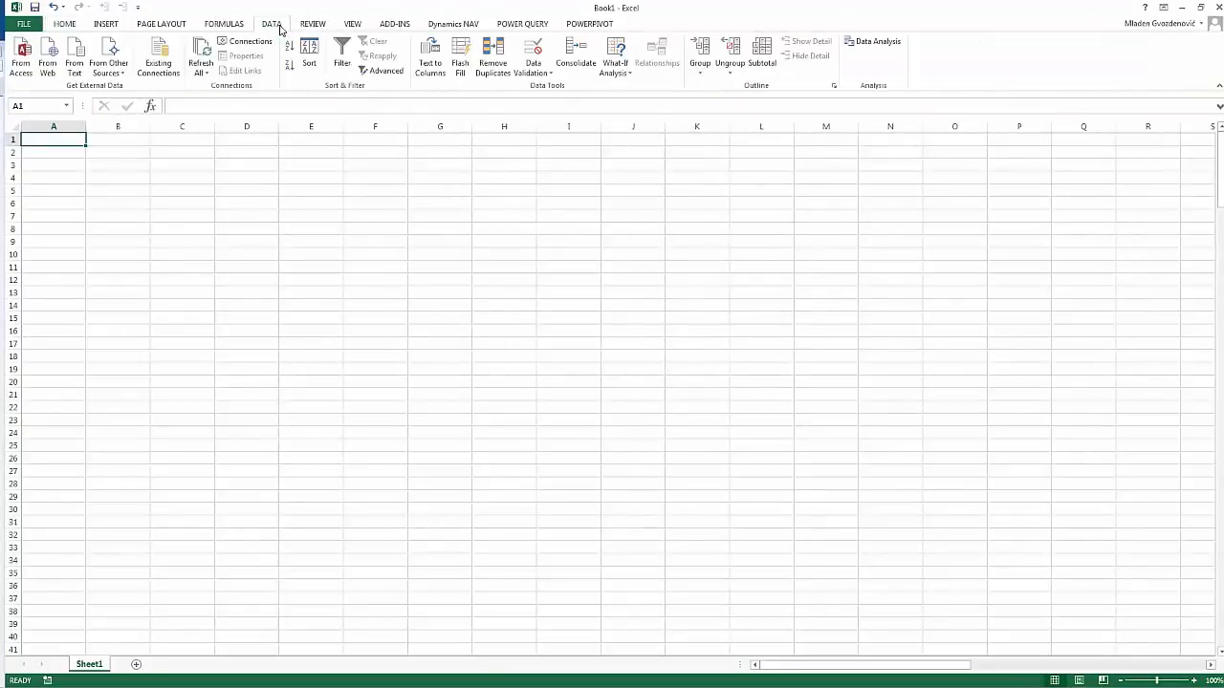
left_click(108, 57)
left_click(143, 91)
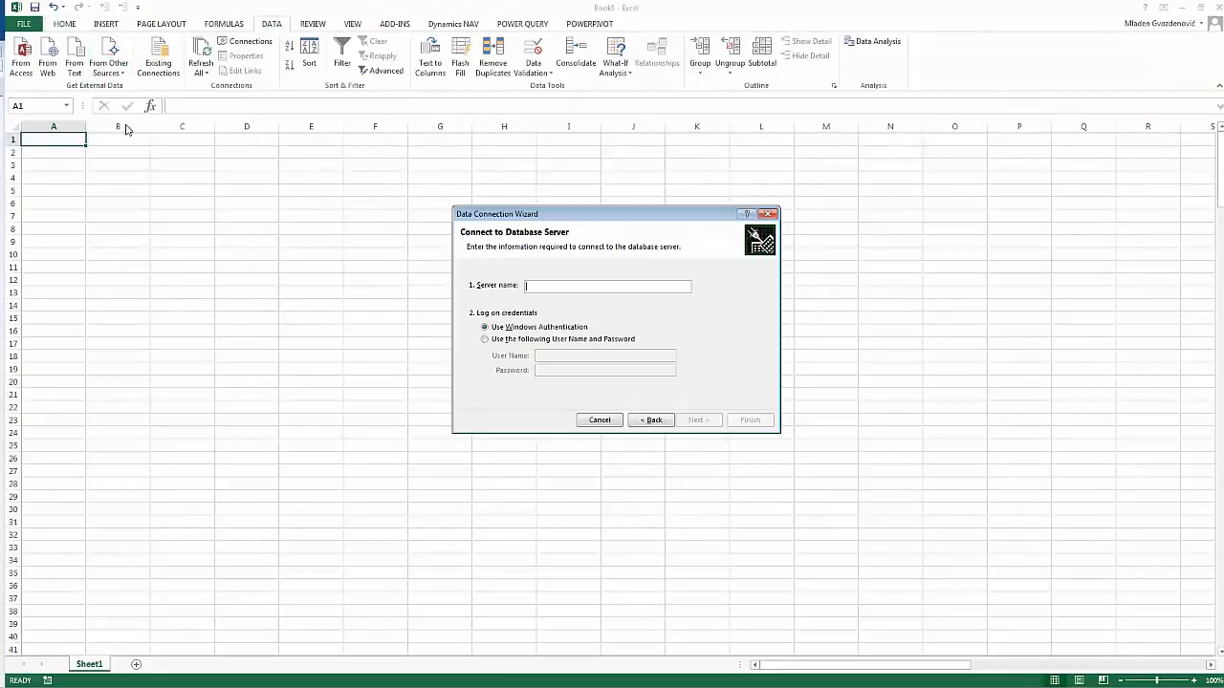
type("\\sql2014")
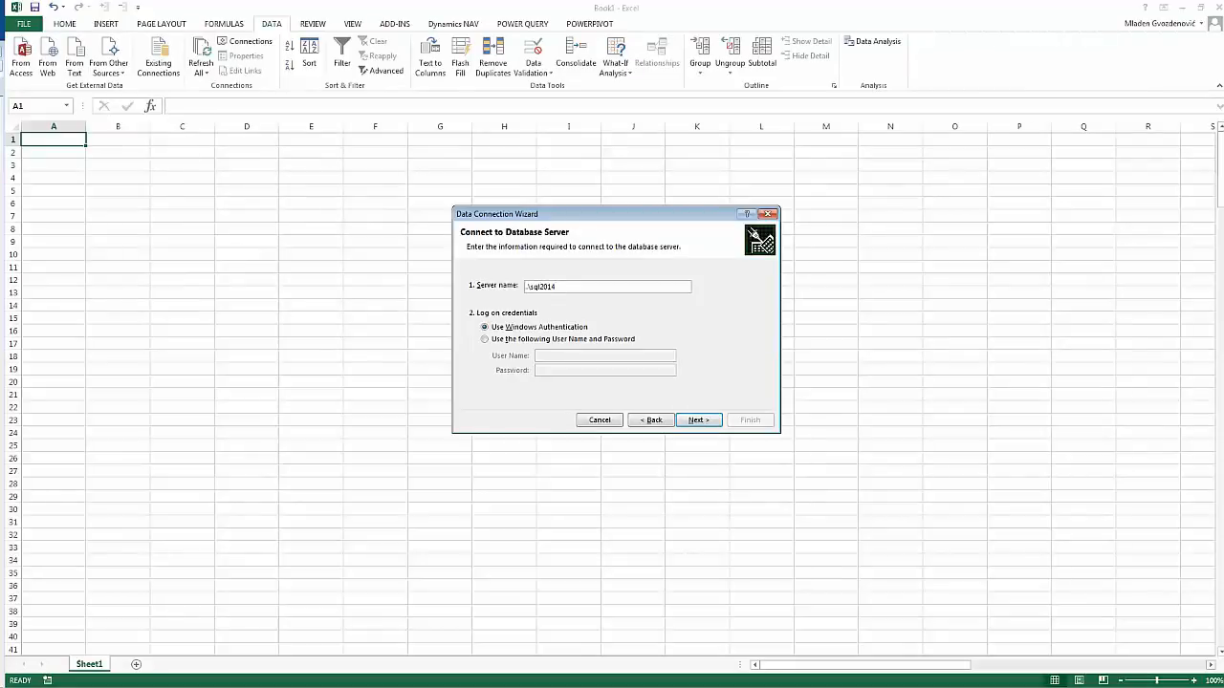
left_click(698, 420)
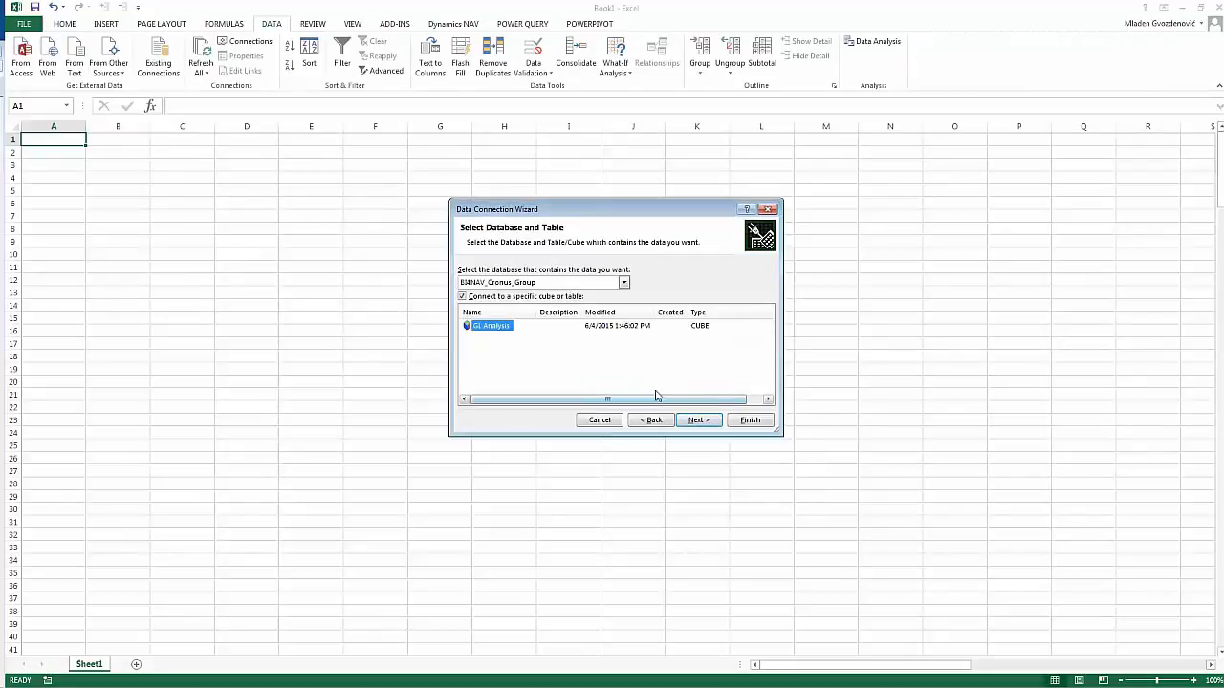
Step: Save the connection to the GL Analysis cube in BI4NAV_Cronus_Group and insert it as a PivotTable report at cell A1
left_click(714, 423)
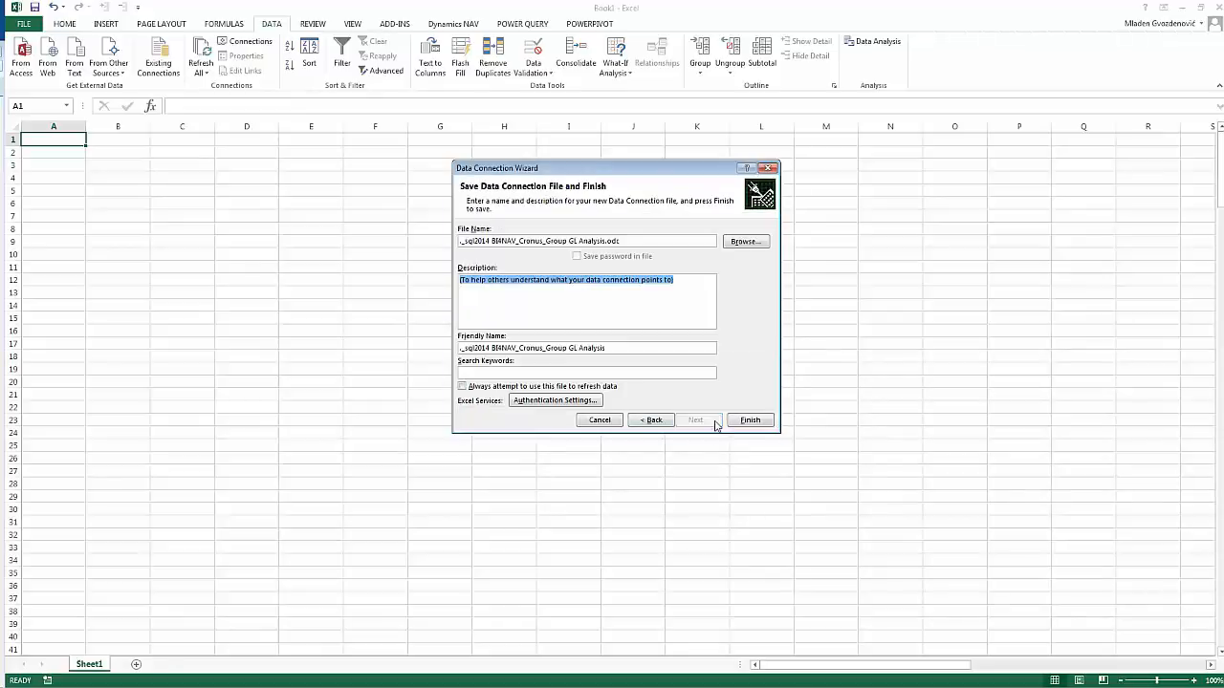
left_click(745, 421)
left_click(602, 379)
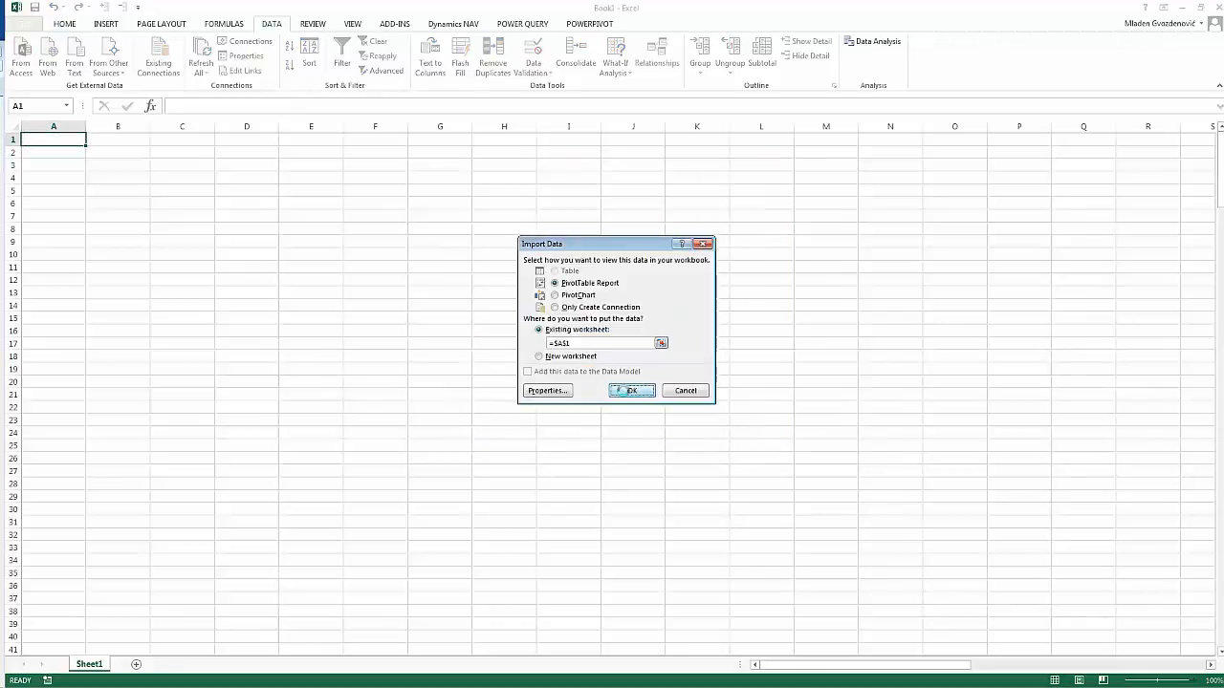
left_click(623, 389)
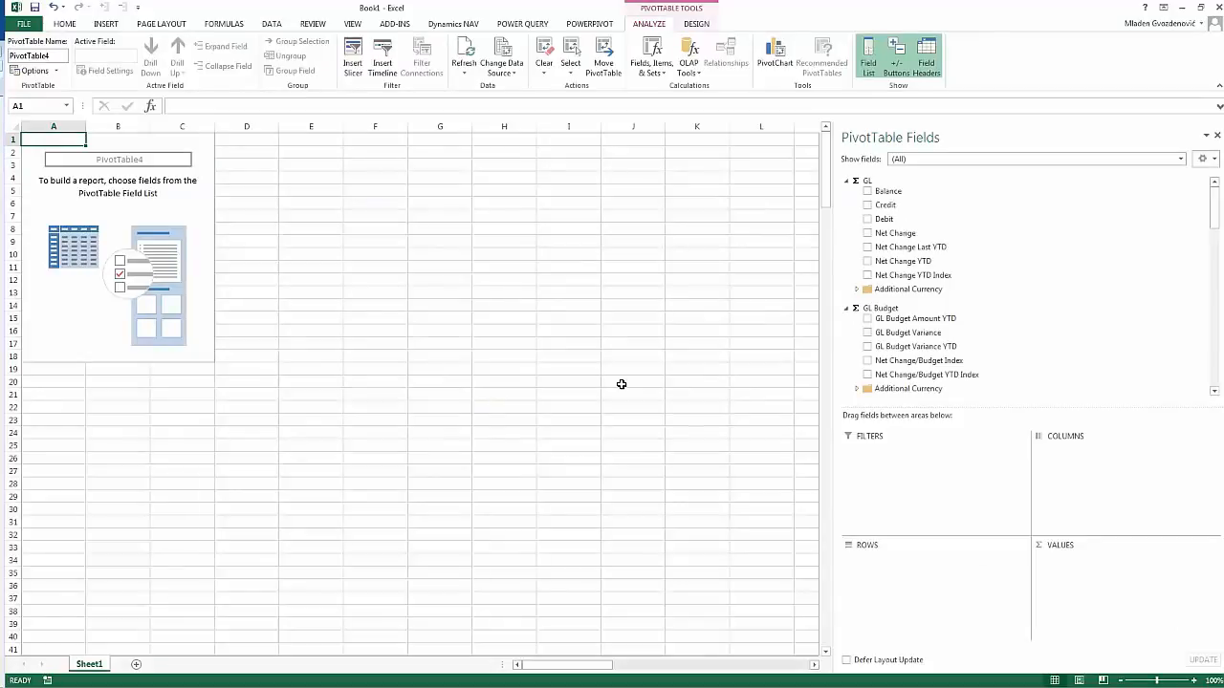
Step: Build the PivotTable with Net Change as values, Account Schedule in rows and Company in columns
left_click_drag(850, 233, 1063, 552)
scroll(1195, 238, "down", 4)
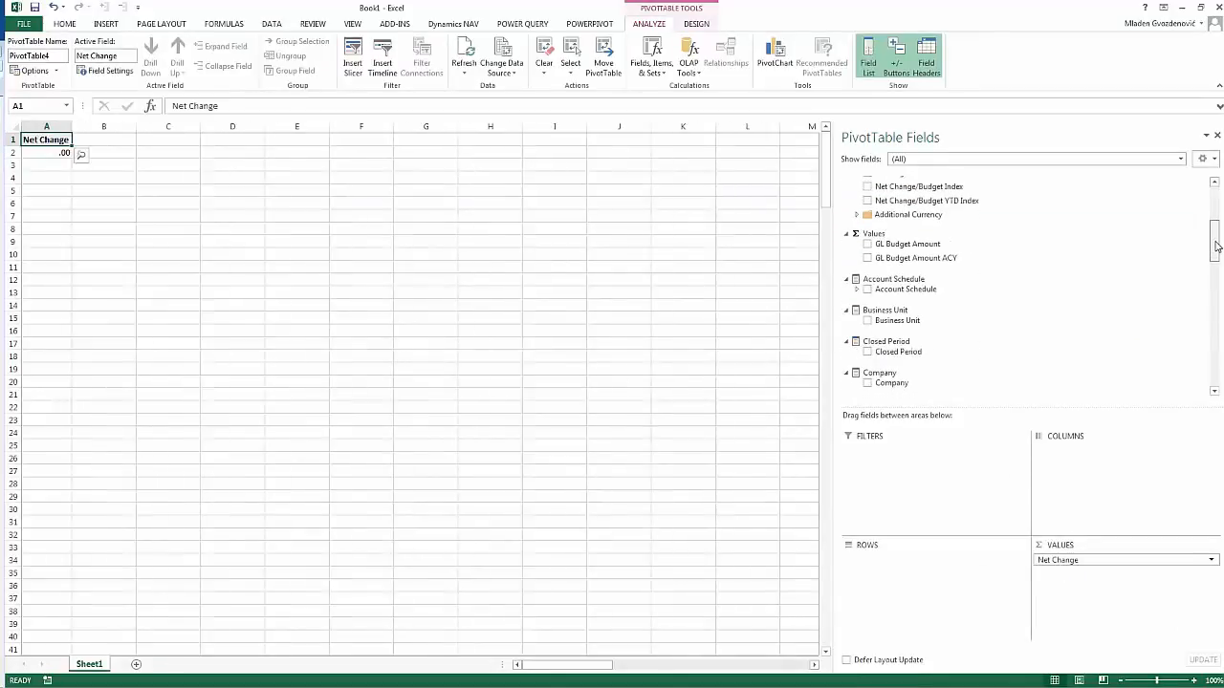
left_click_drag(913, 281, 915, 558)
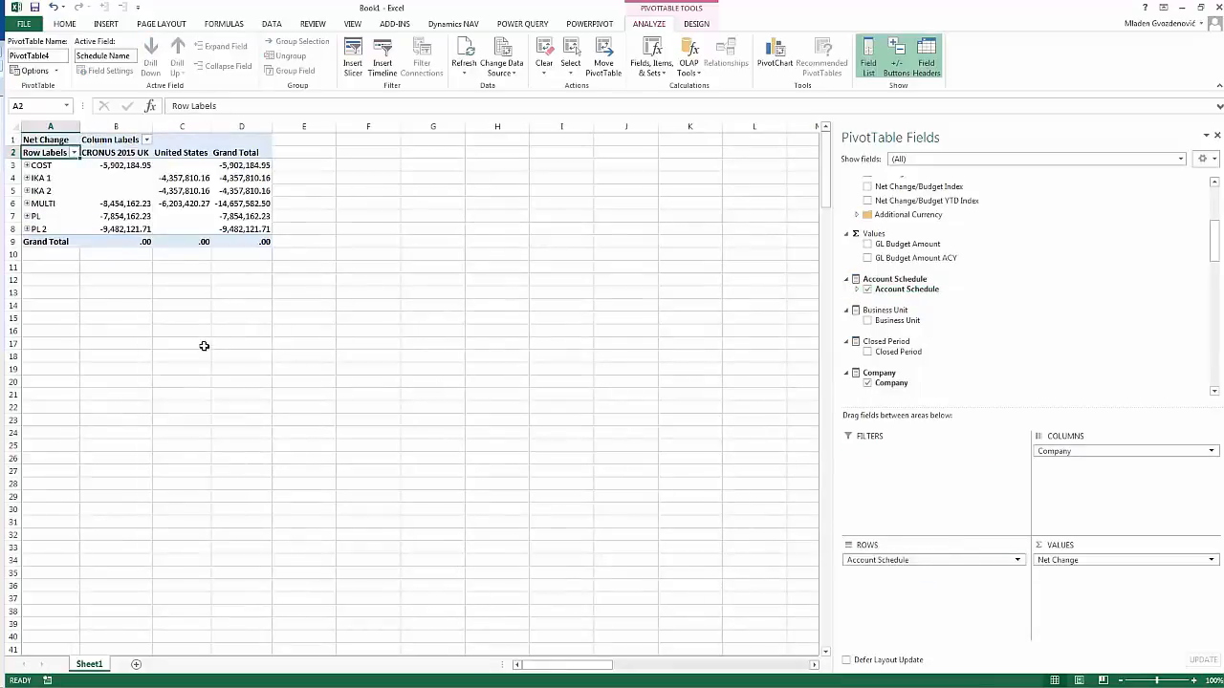
Step: Examine which account schedules have Net Change figures in each company, including the detail rows of MULTI
left_click_drag(180, 178, 181, 191)
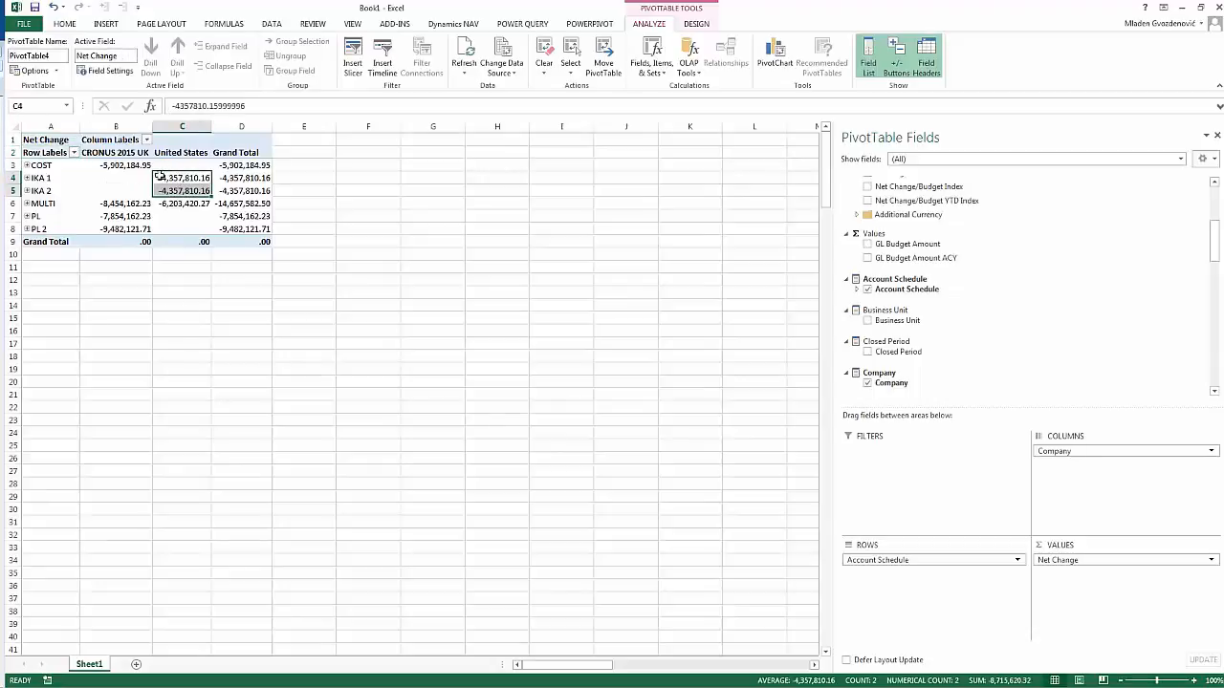
left_click(103, 164)
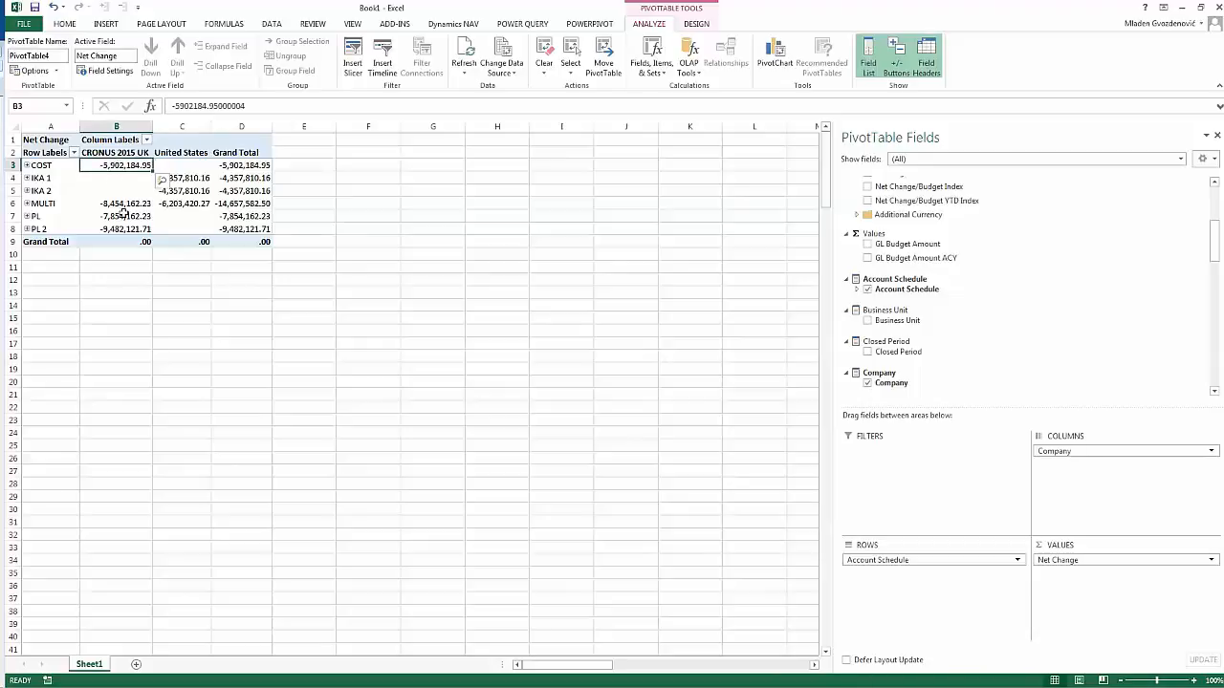
left_click_drag(124, 215, 123, 229)
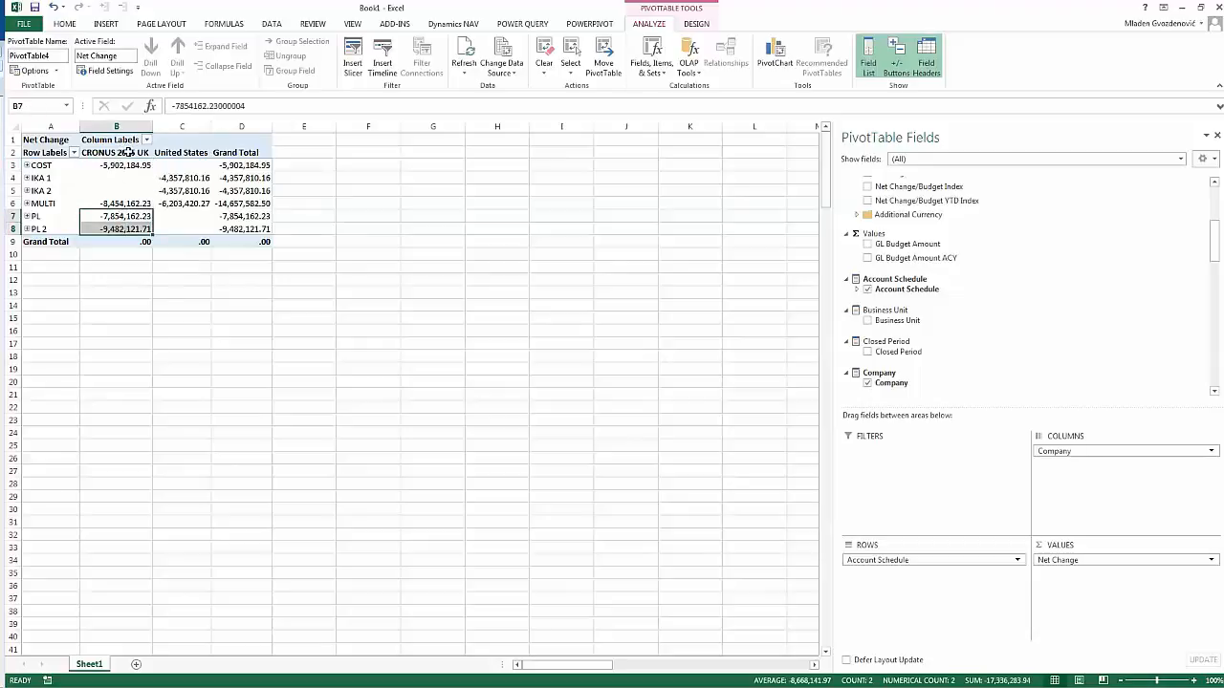
left_click(28, 203)
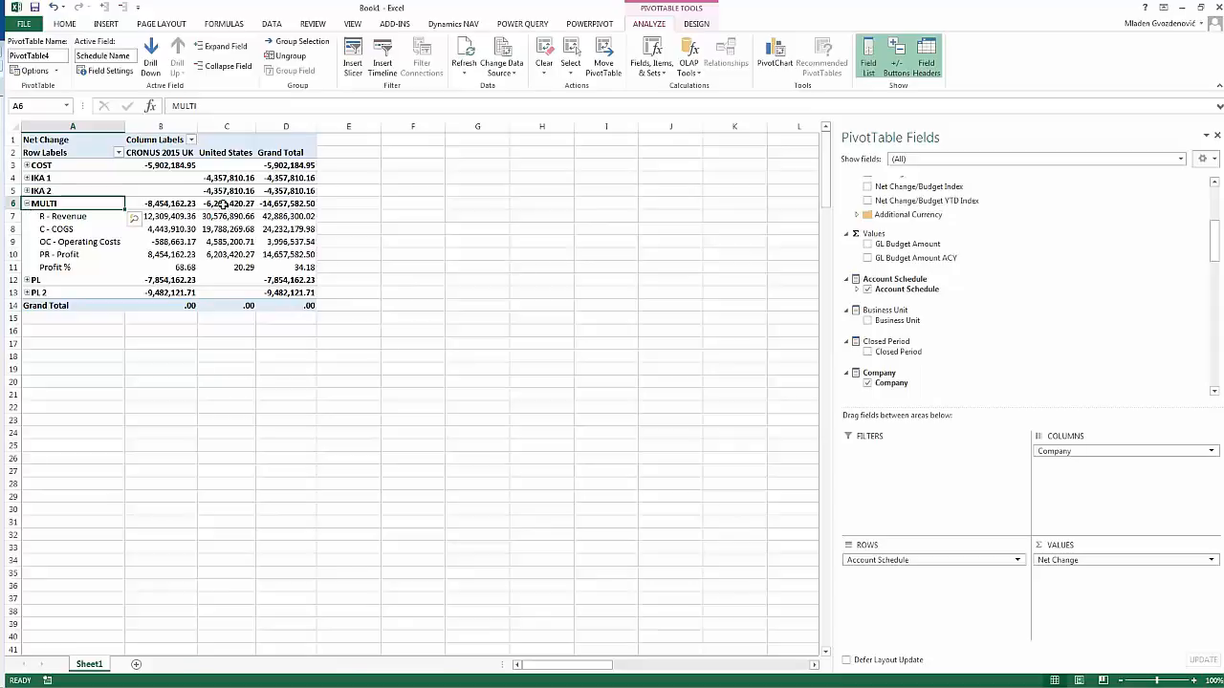
left_click(28, 204)
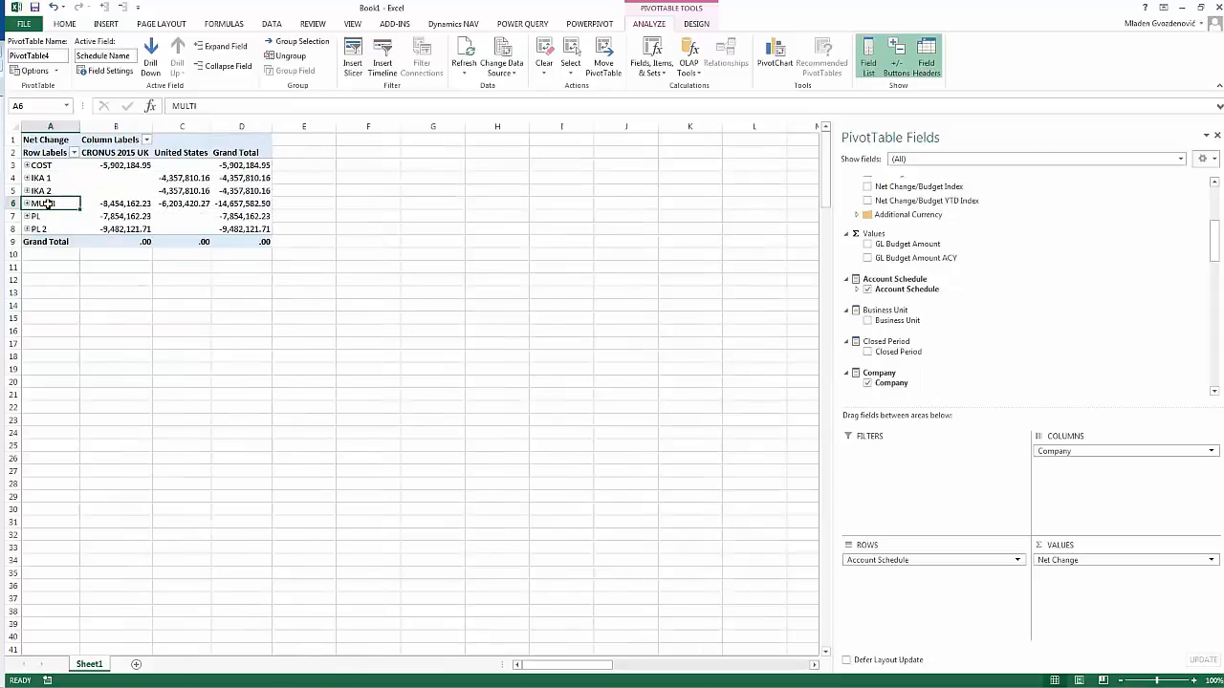
Step: Filter the PivotTable to keep only the MULTI account schedule and expand its rows
right_click(49, 205)
mouse_move(81, 277)
left_click(239, 293)
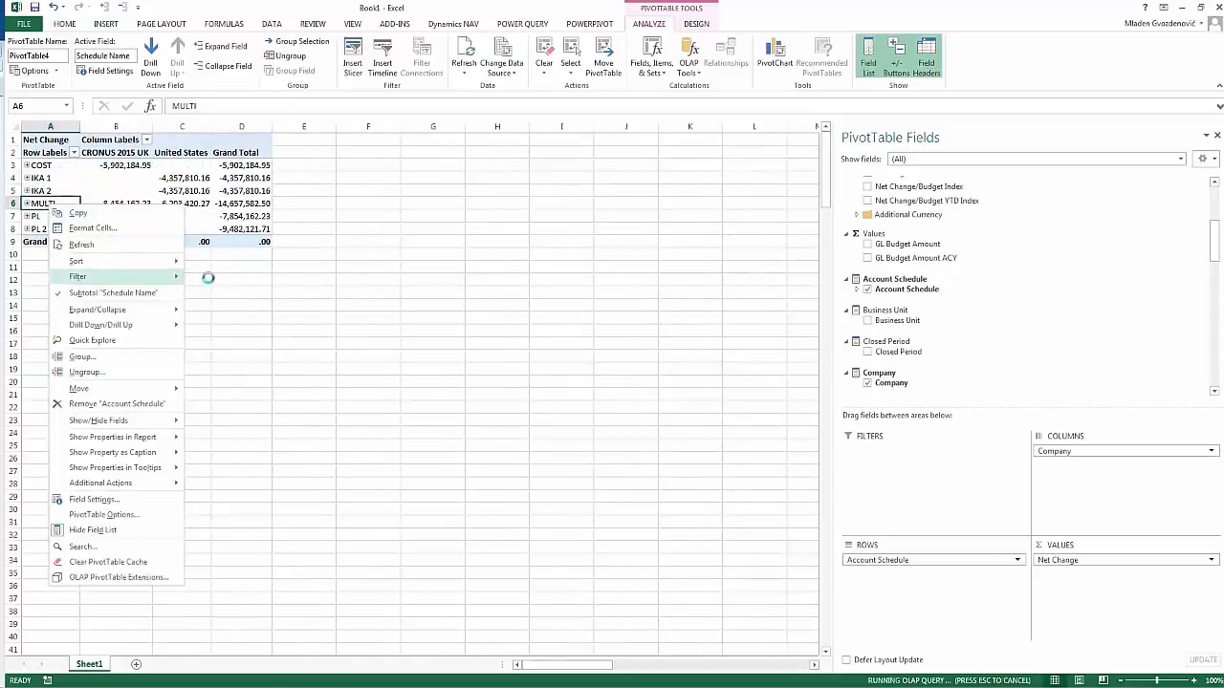
left_click(28, 165)
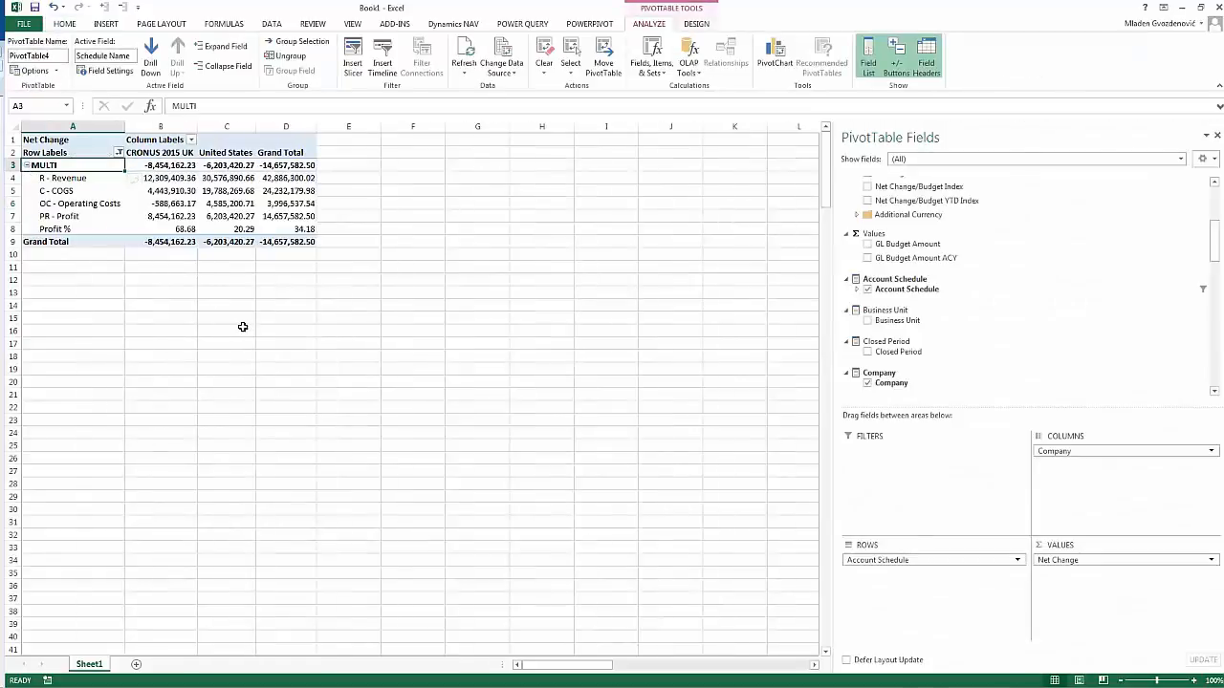
Step: Compare the Revenue and COGS rows of both companies and replace the Net Change values with Net Change ACY
left_click(176, 194)
left_click(228, 188)
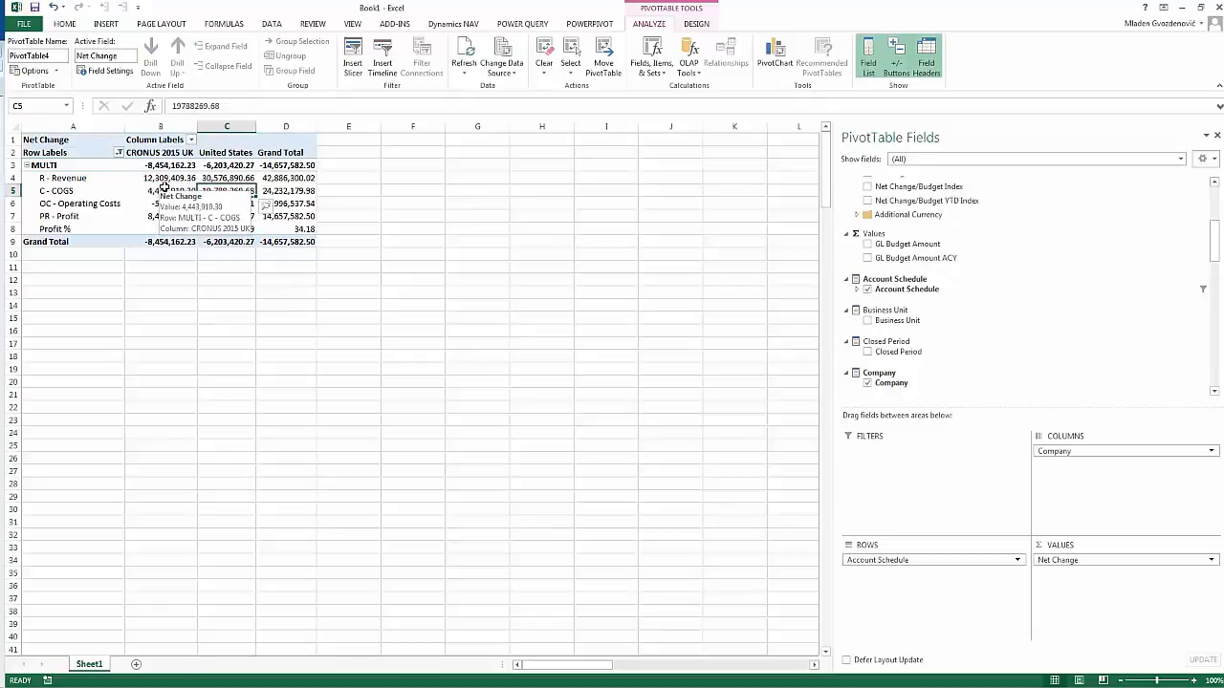
left_click(163, 180)
left_click(228, 179)
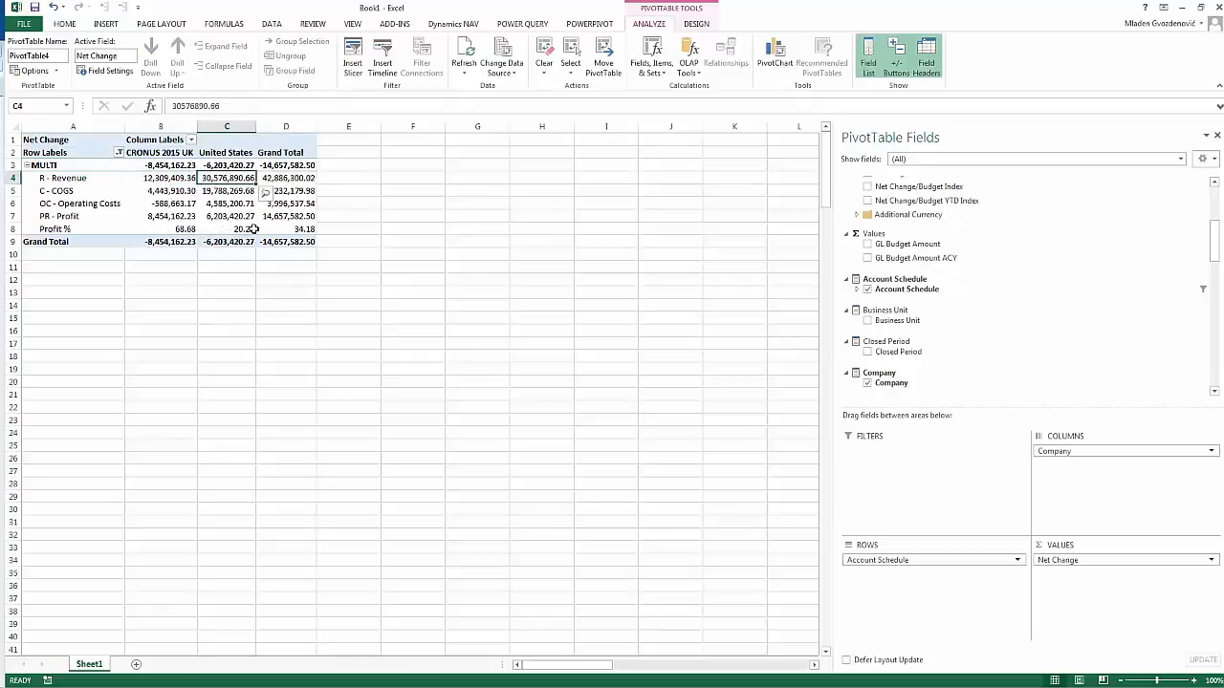
left_click_drag(1215, 240, 1215, 206)
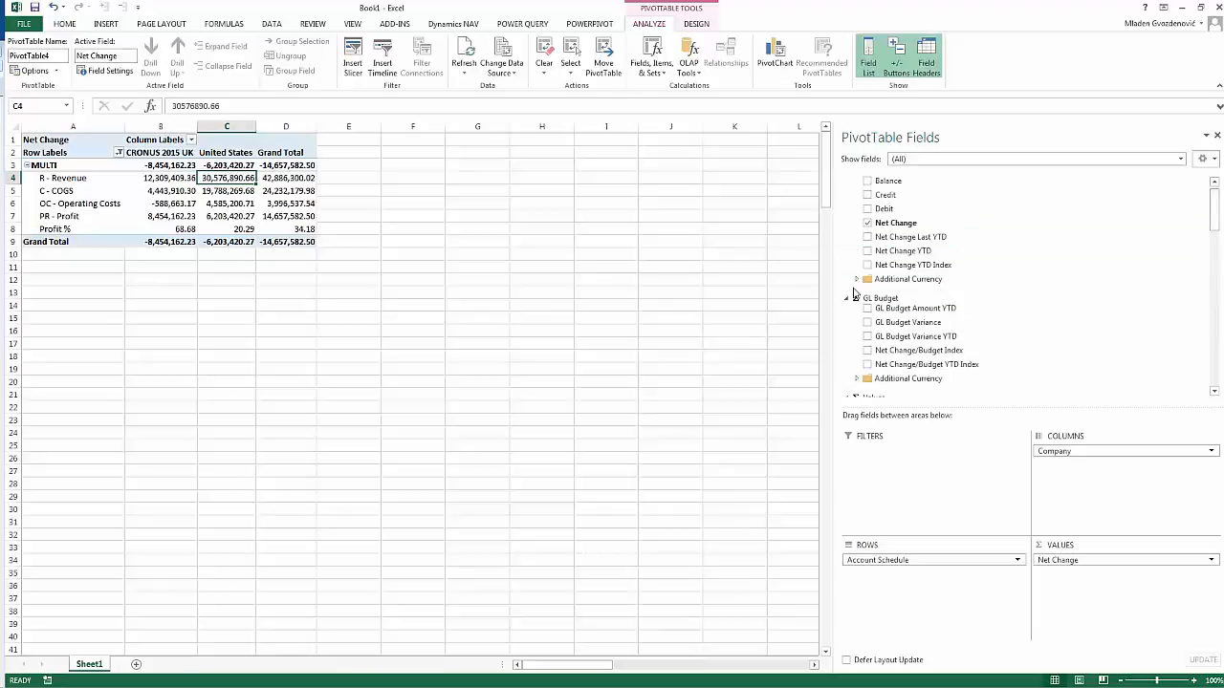
left_click(856, 279)
left_click_drag(920, 332, 1114, 574)
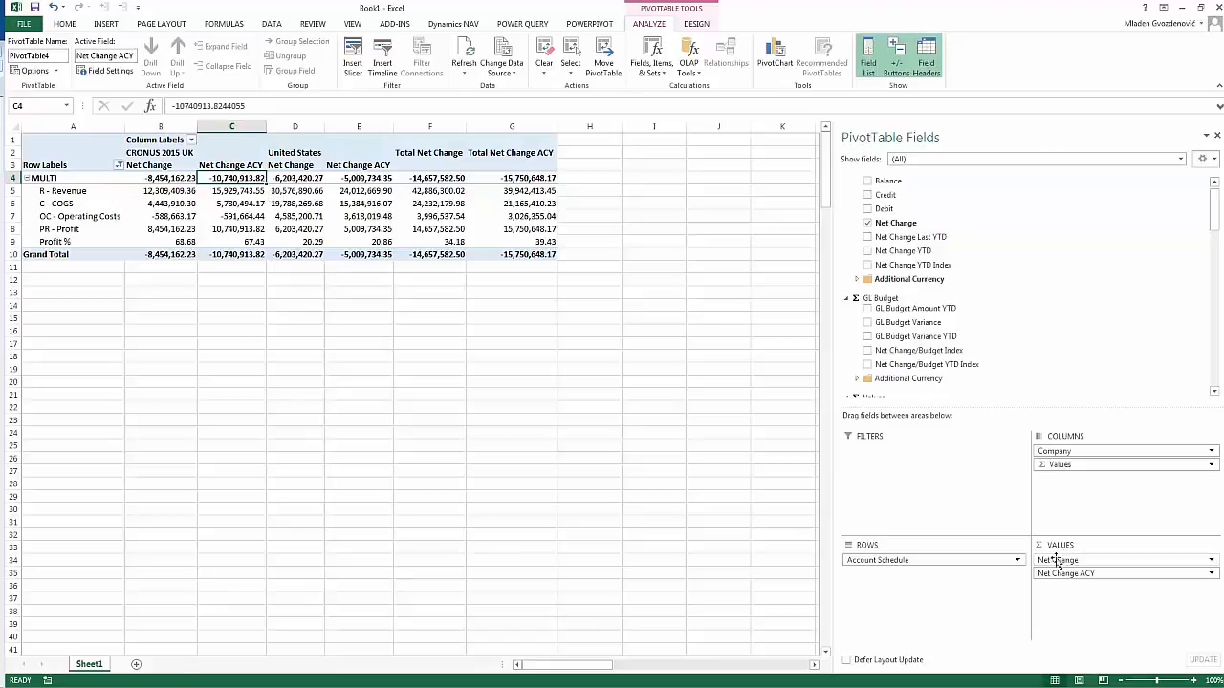
left_click_drag(1057, 564, 166, 222)
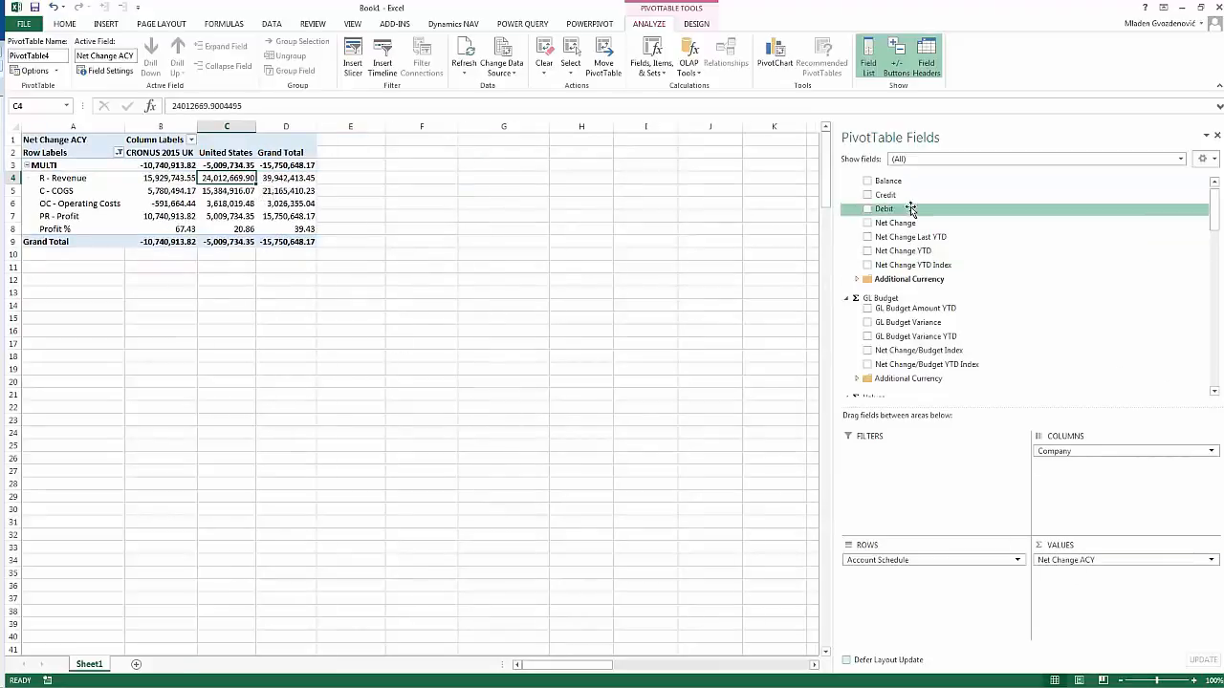
Step: Add Date YMD to the PivotTable, keep only 2015, and move the date field to the report filters
left_click_drag(1218, 222, 1218, 306)
left_click_drag(892, 270, 1101, 469)
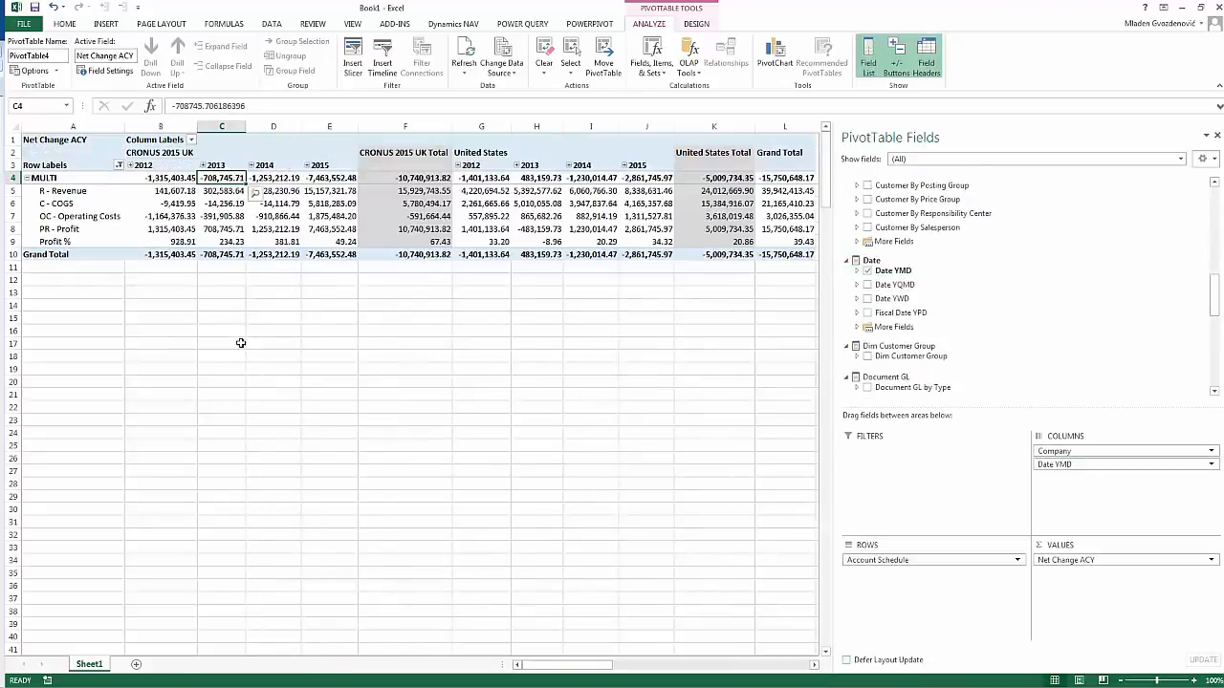
right_click(327, 166)
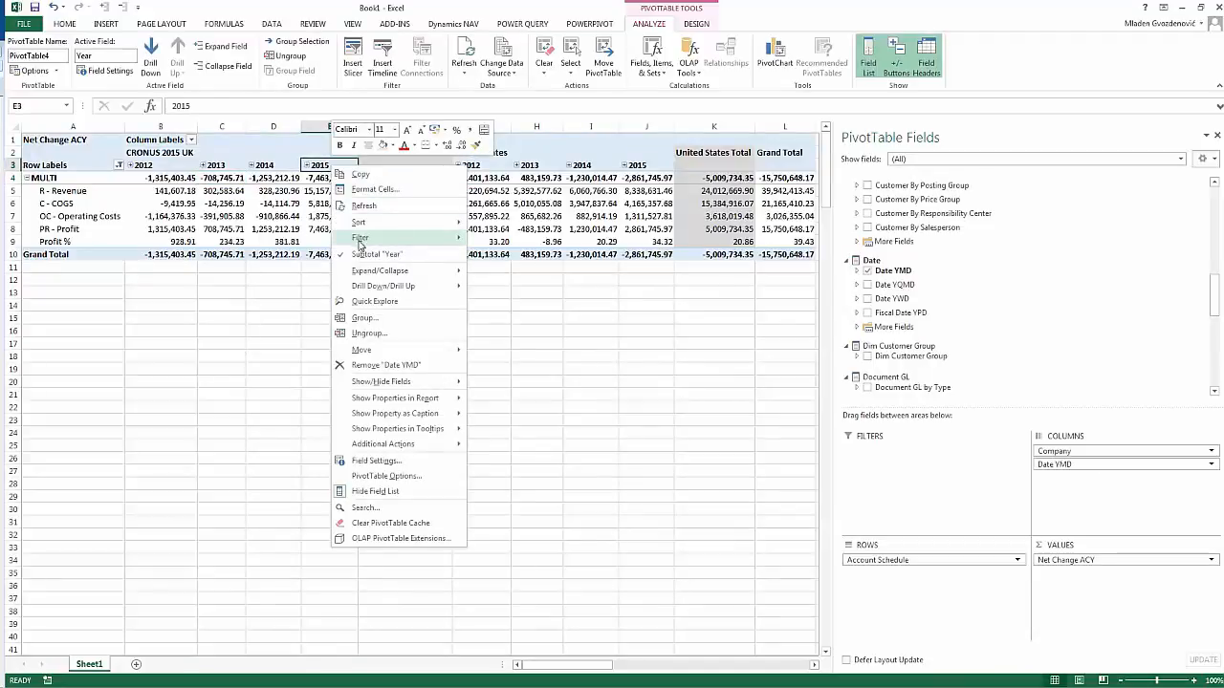
mouse_move(452, 243)
left_click(507, 256)
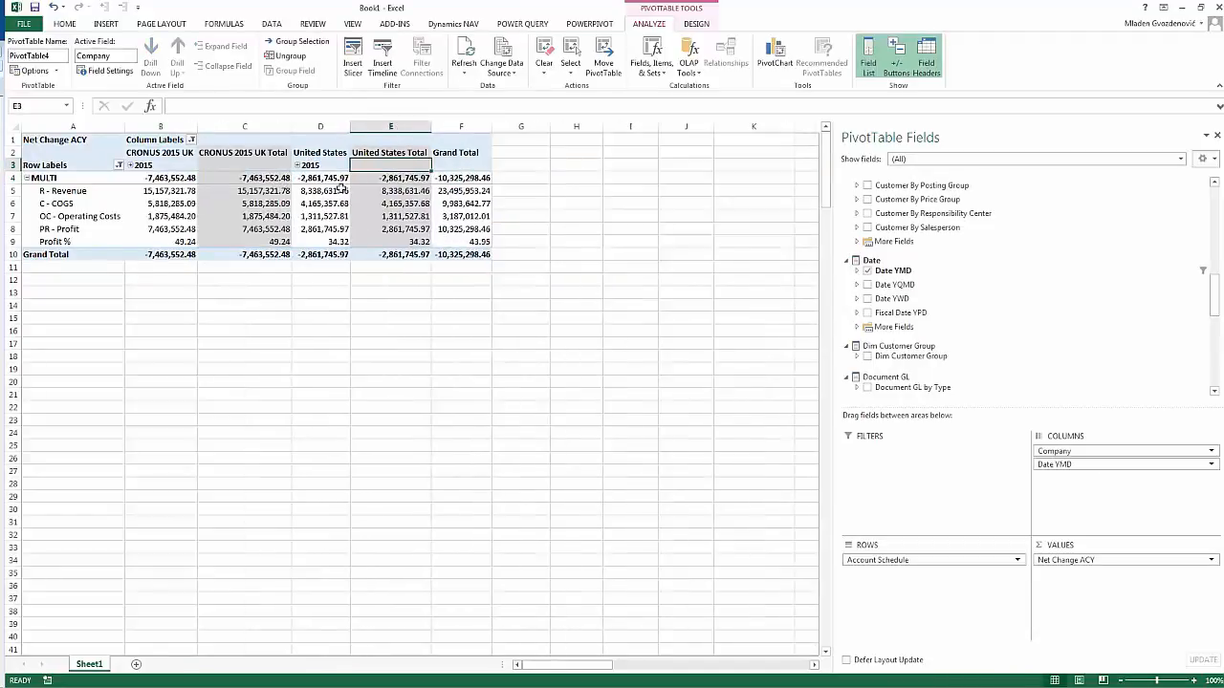
left_click_drag(1061, 452, 970, 473)
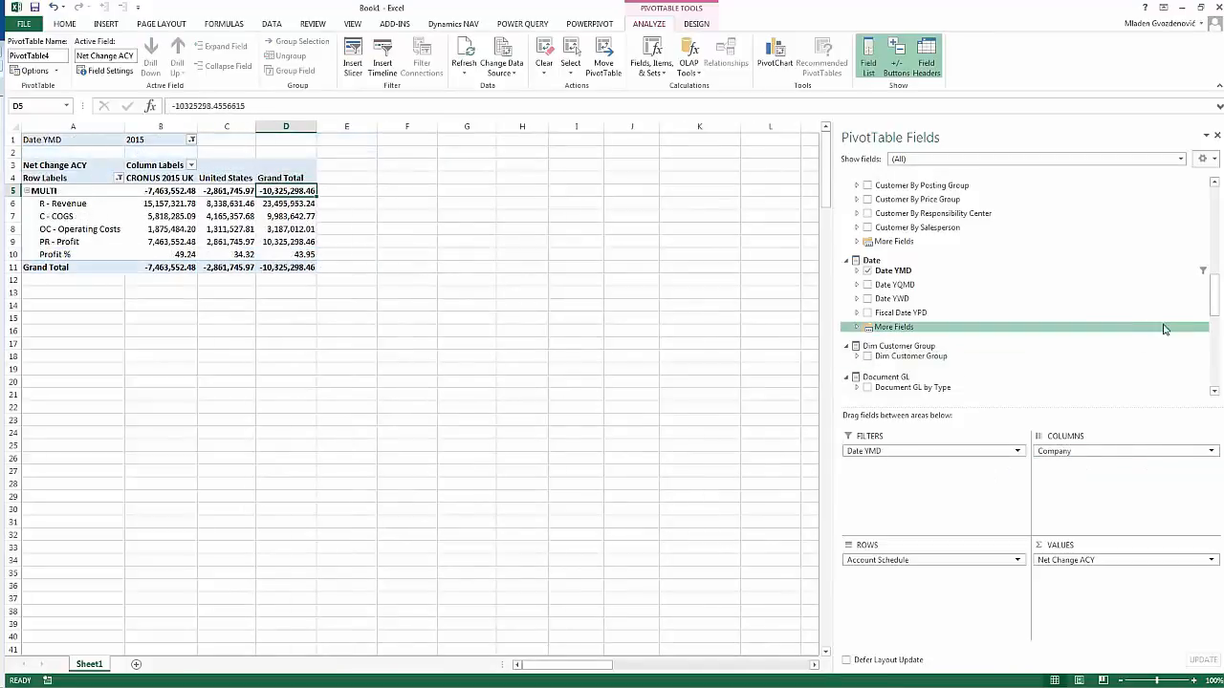
Step: Add Closed Period as a report filter and set it to No
left_click_drag(1216, 326, 1217, 262)
left_click_drag(935, 261, 920, 468)
left_click(191, 153)
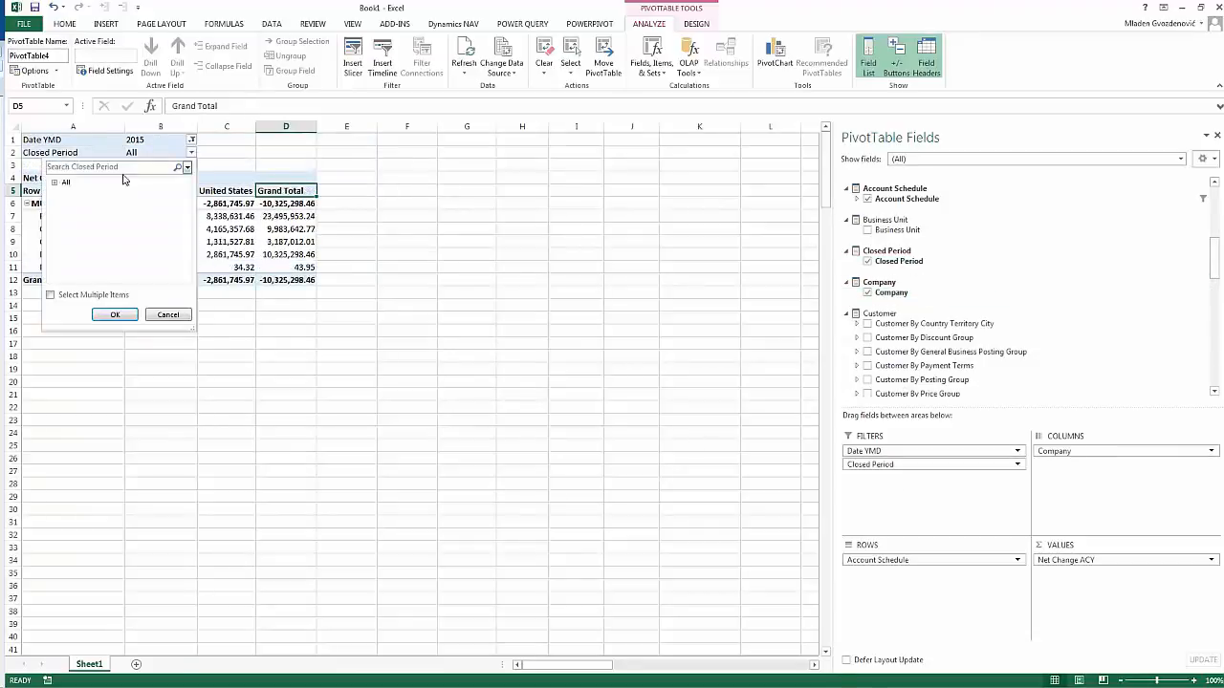
left_click(76, 198)
left_click(114, 314)
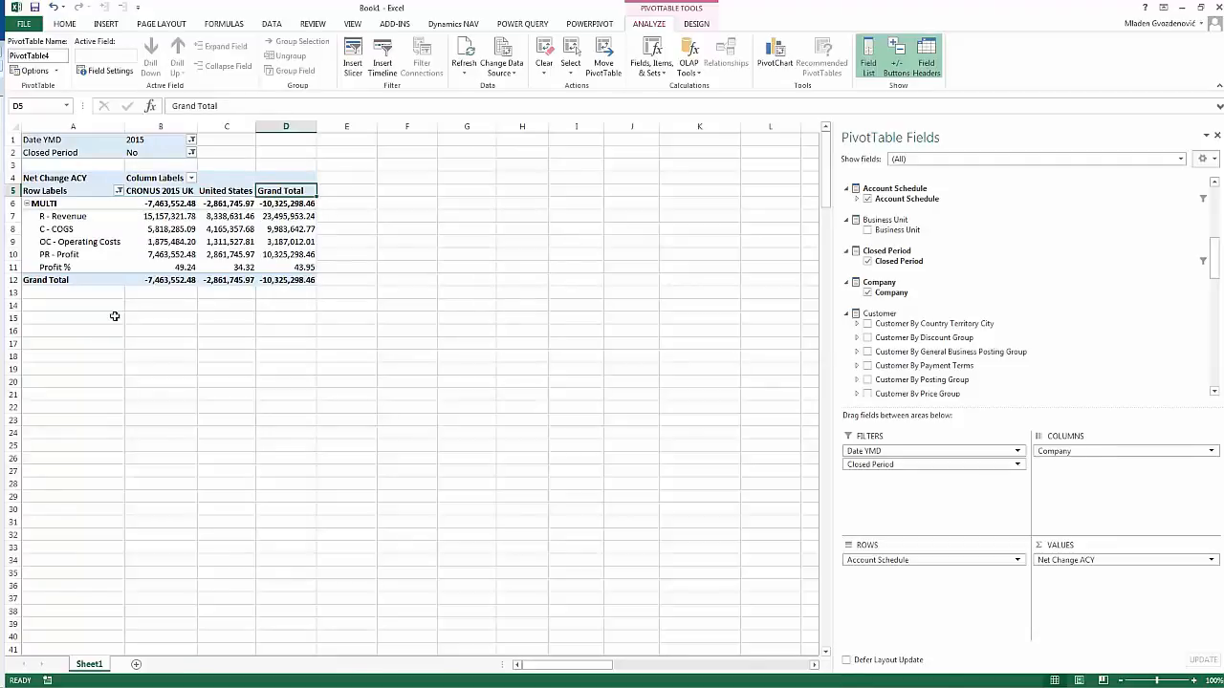
Step: Break down the MULTI schedule rows by GL Account, nested below Account Schedule
left_click(164, 218)
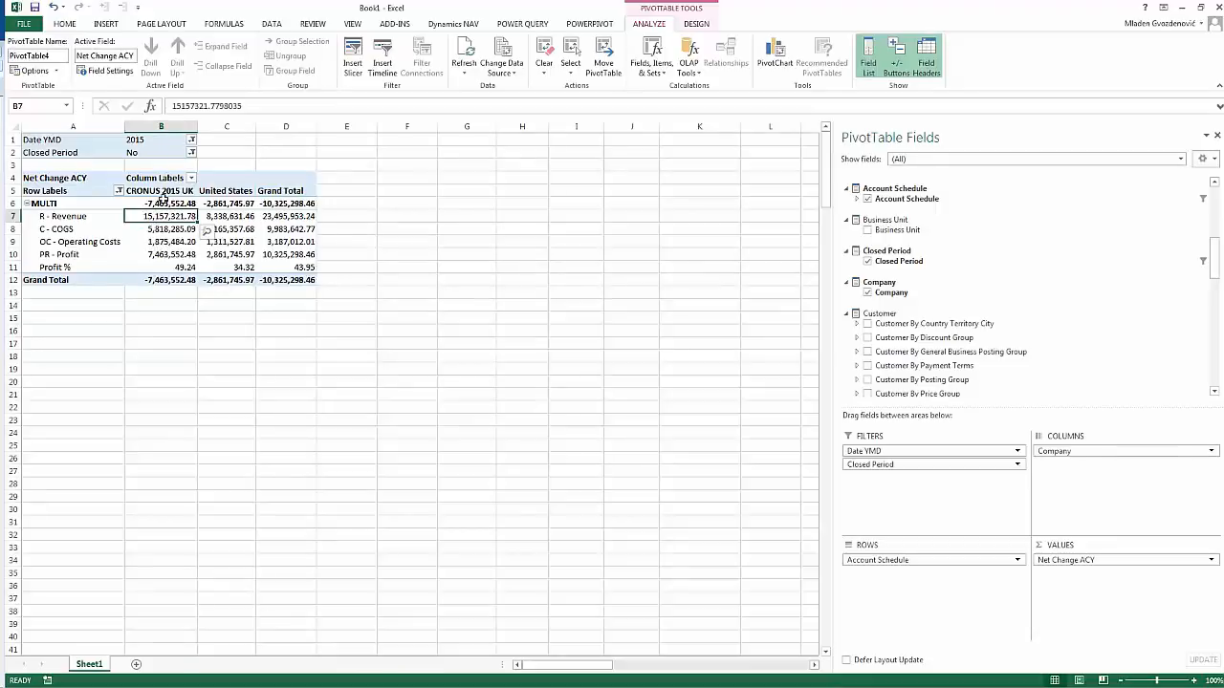
mouse_move(168, 251)
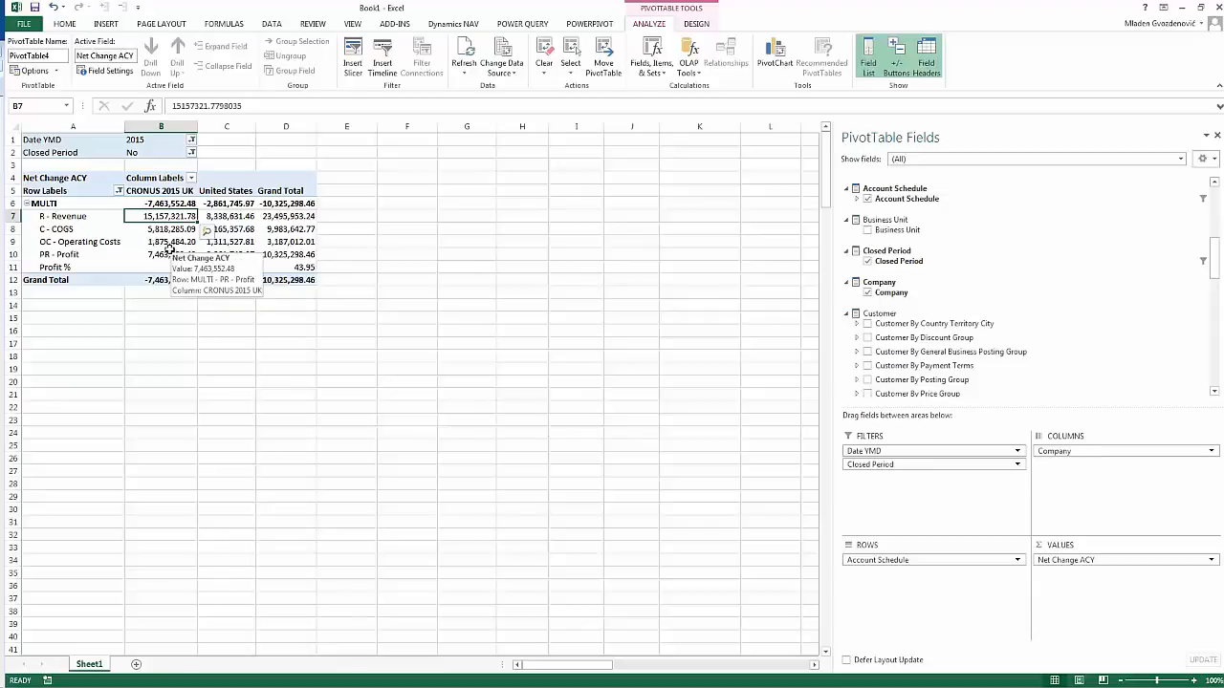
left_click(81, 216)
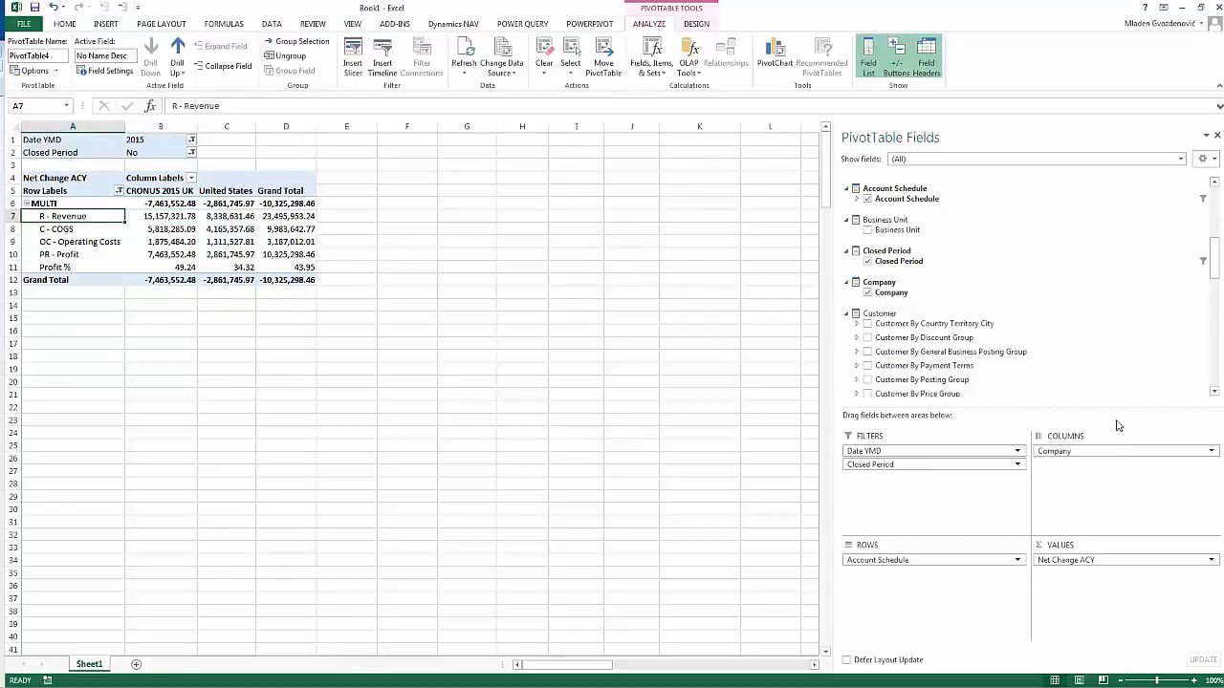
left_click_drag(1215, 250, 1219, 350)
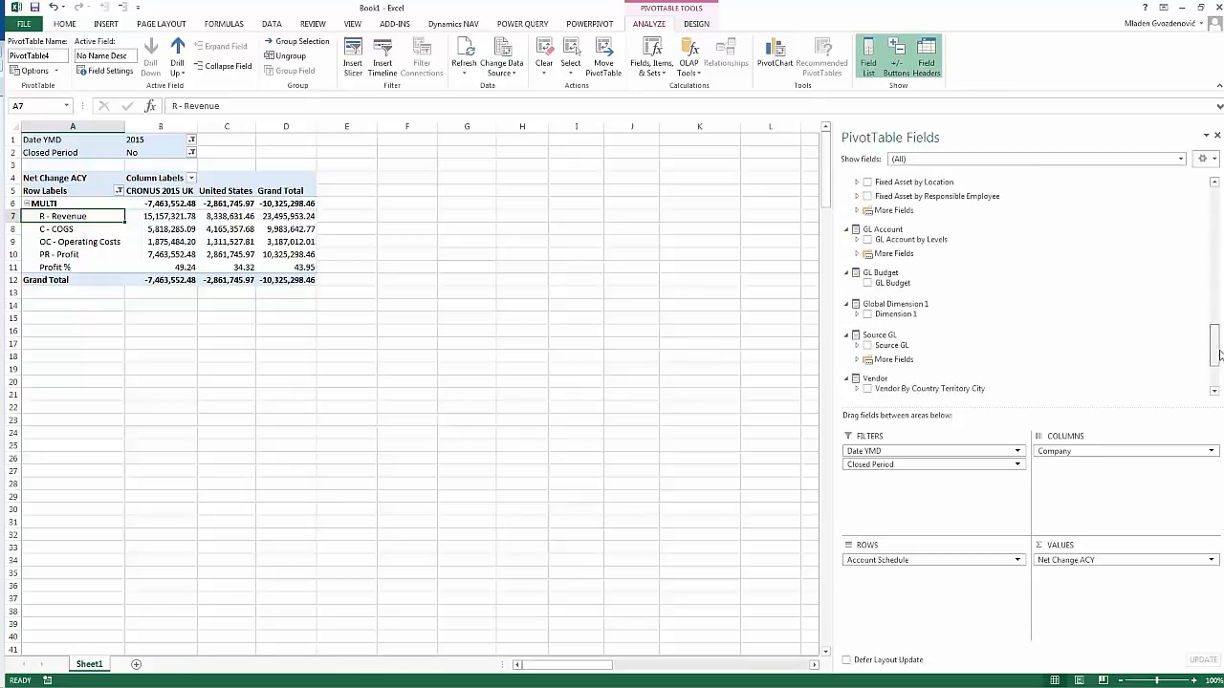
left_click(884, 259)
left_click_drag(885, 272, 920, 578)
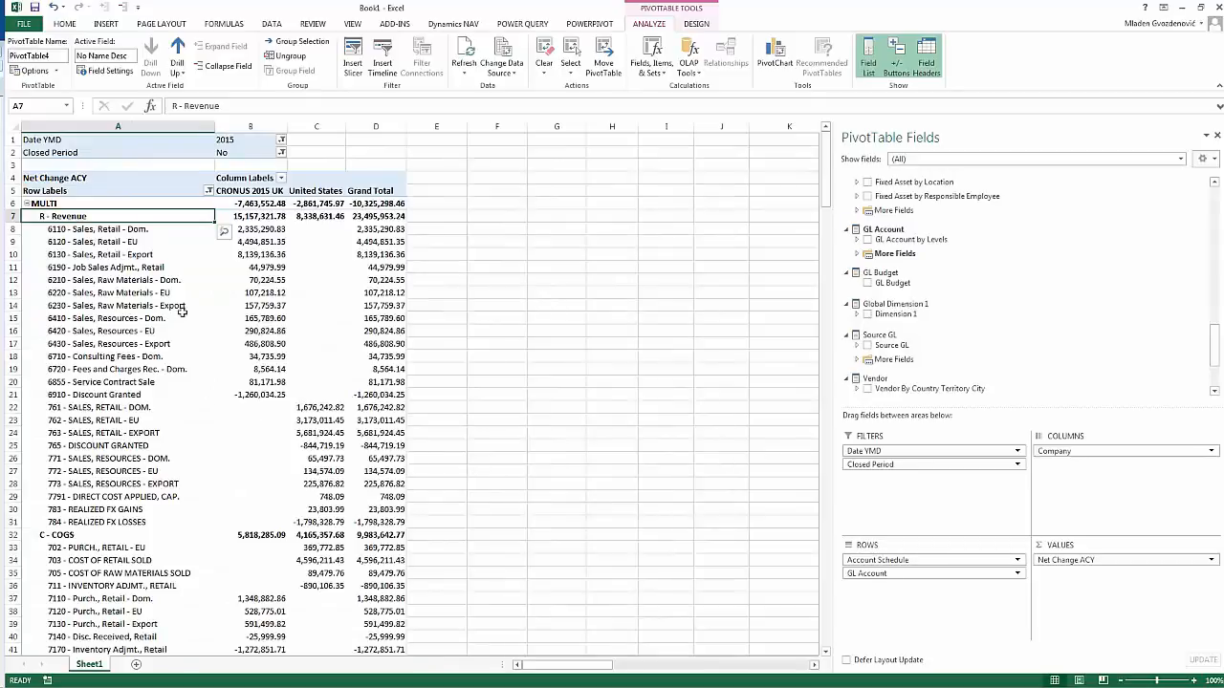
Step: Examine which GL accounts of CRONUS 2015 UK and United States make up the Revenue, COGS and Operating Costs rows
left_click_drag(130, 234, 245, 393)
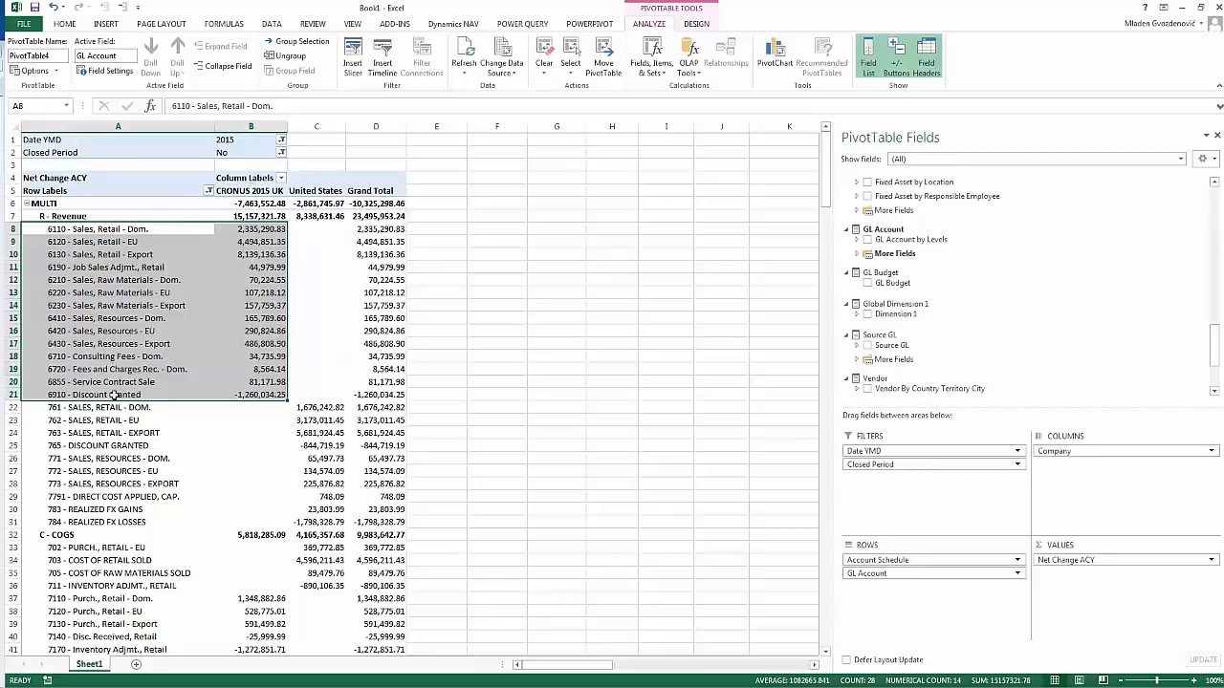
left_click_drag(115, 408, 308, 522)
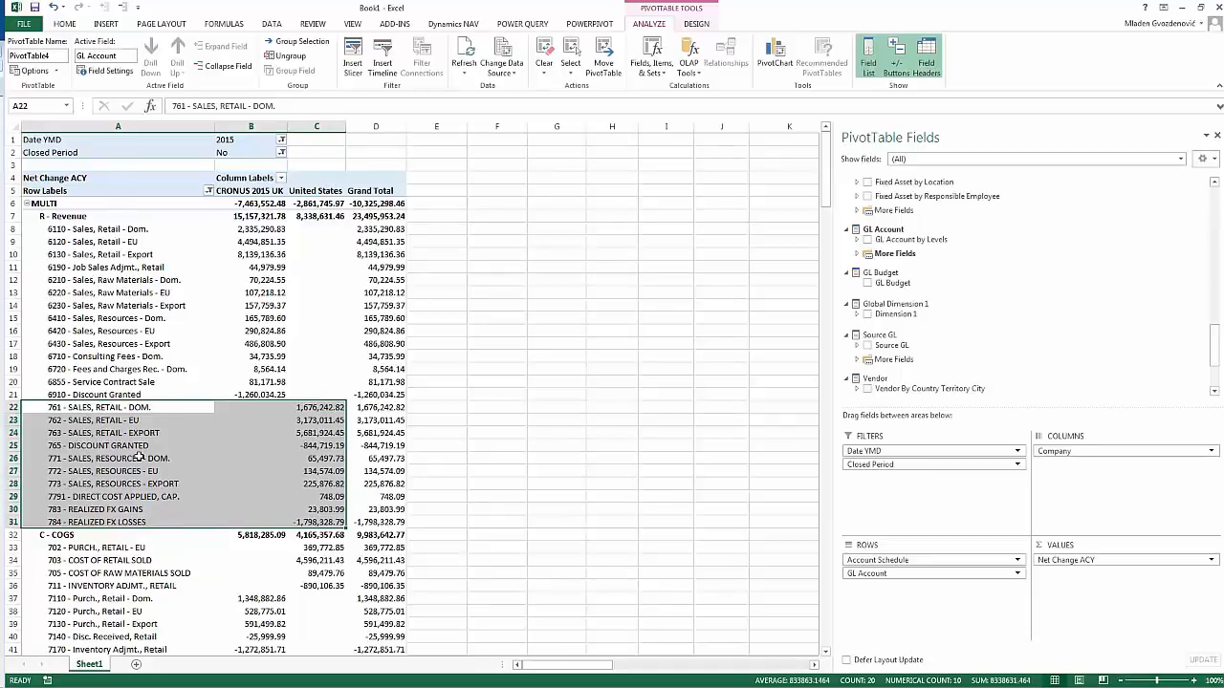
scroll(138, 458, "down", 12)
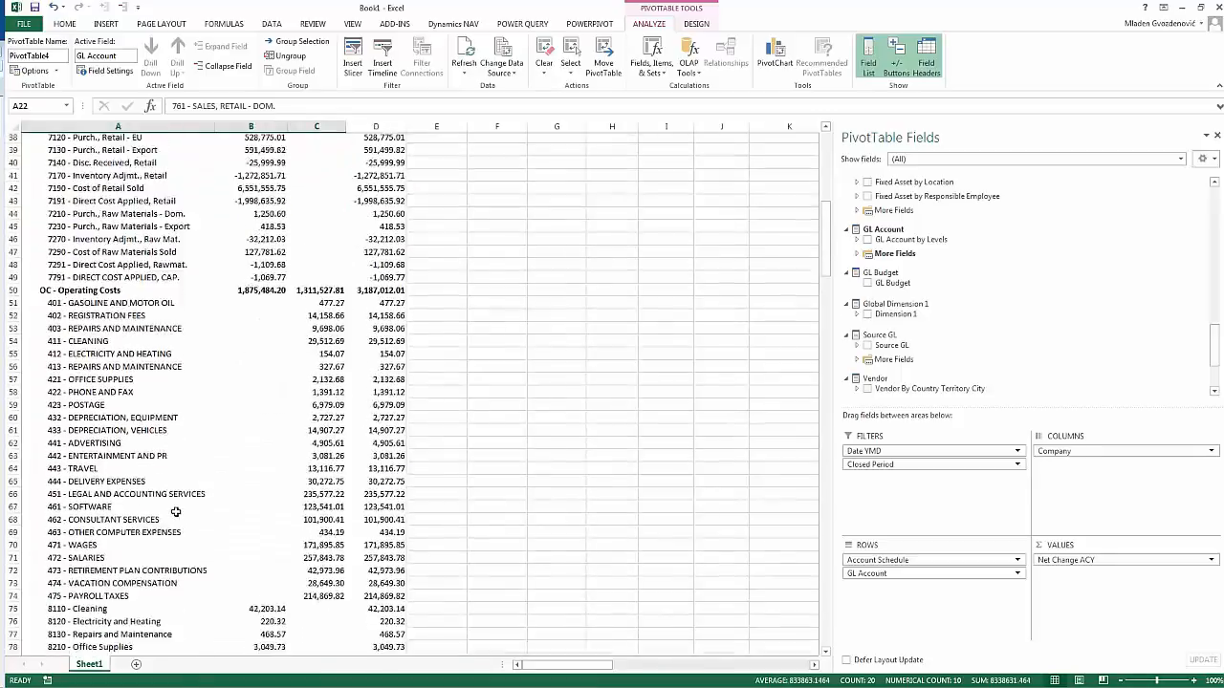
scroll(176, 512, "up", 12)
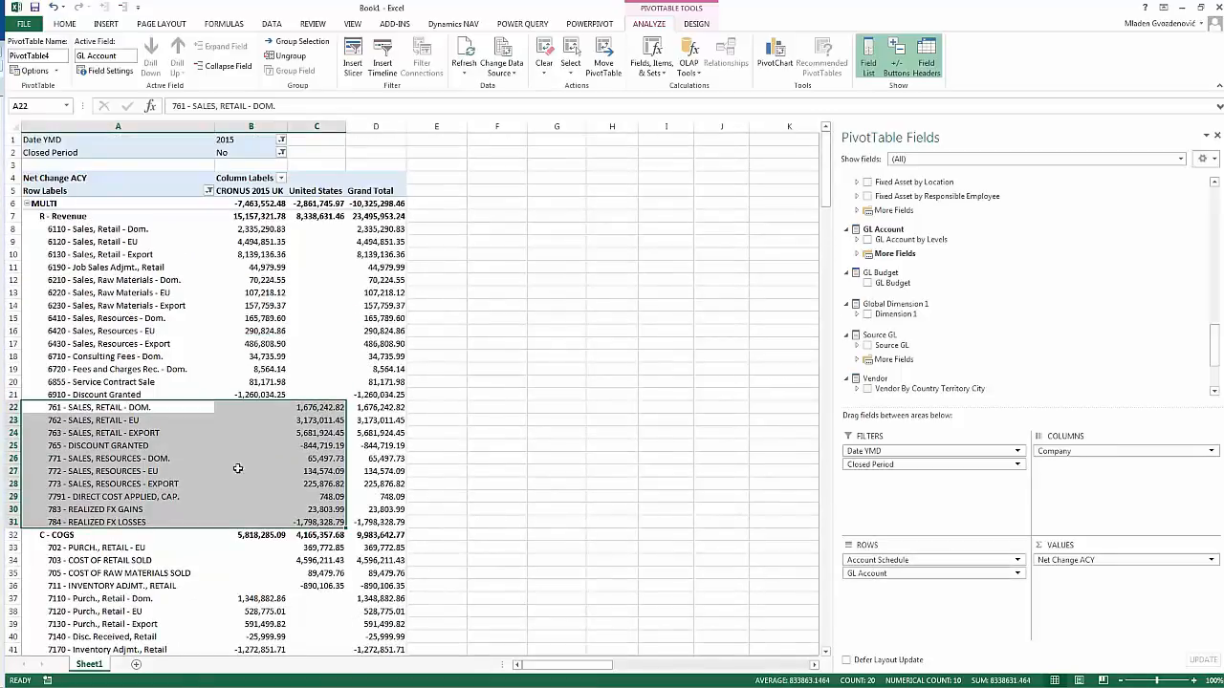
Step: Nest Document GL by Type below GL Account and inspect the 2015-01 invoices of account 6110 - Sales, Retail - Dom
left_click_drag(1216, 347, 1217, 315)
left_click_drag(898, 311, 926, 585)
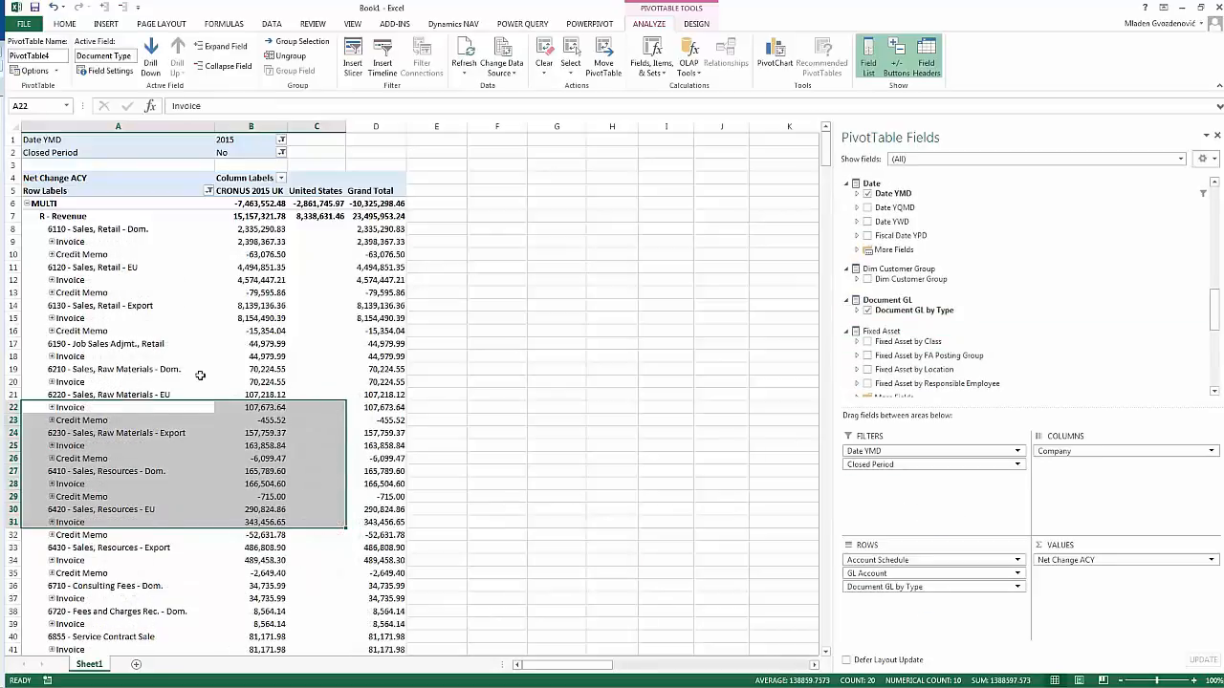
left_click(52, 242)
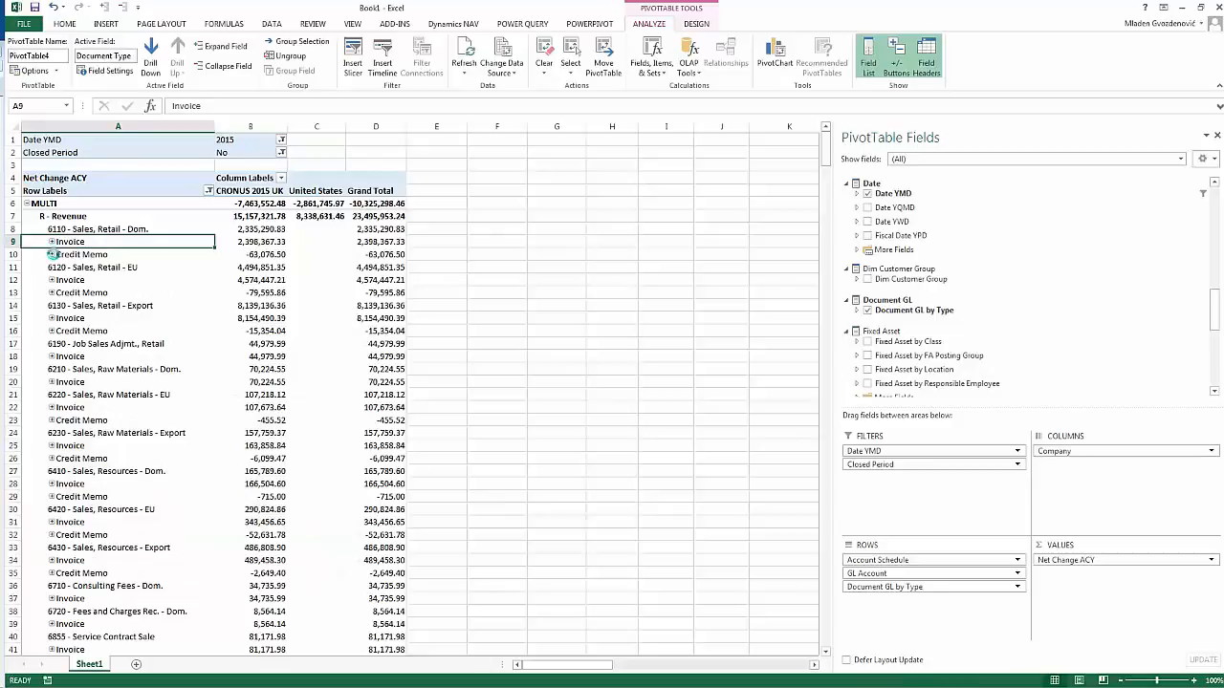
left_click(58, 254)
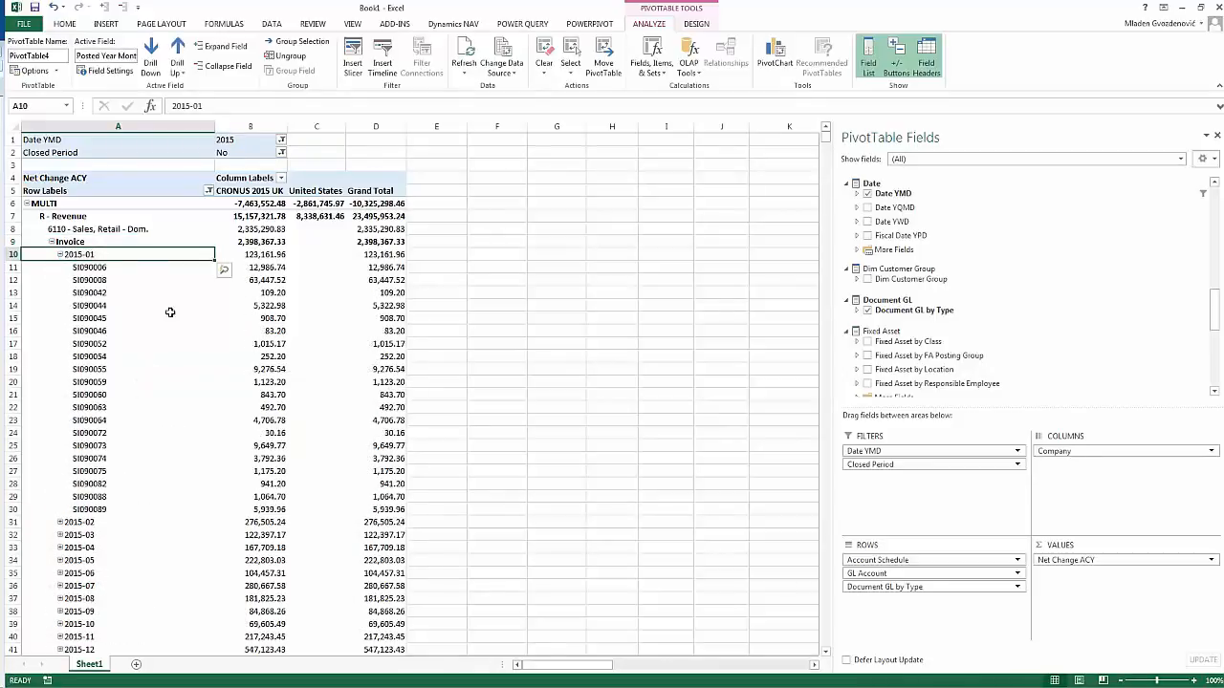
left_click(51, 241)
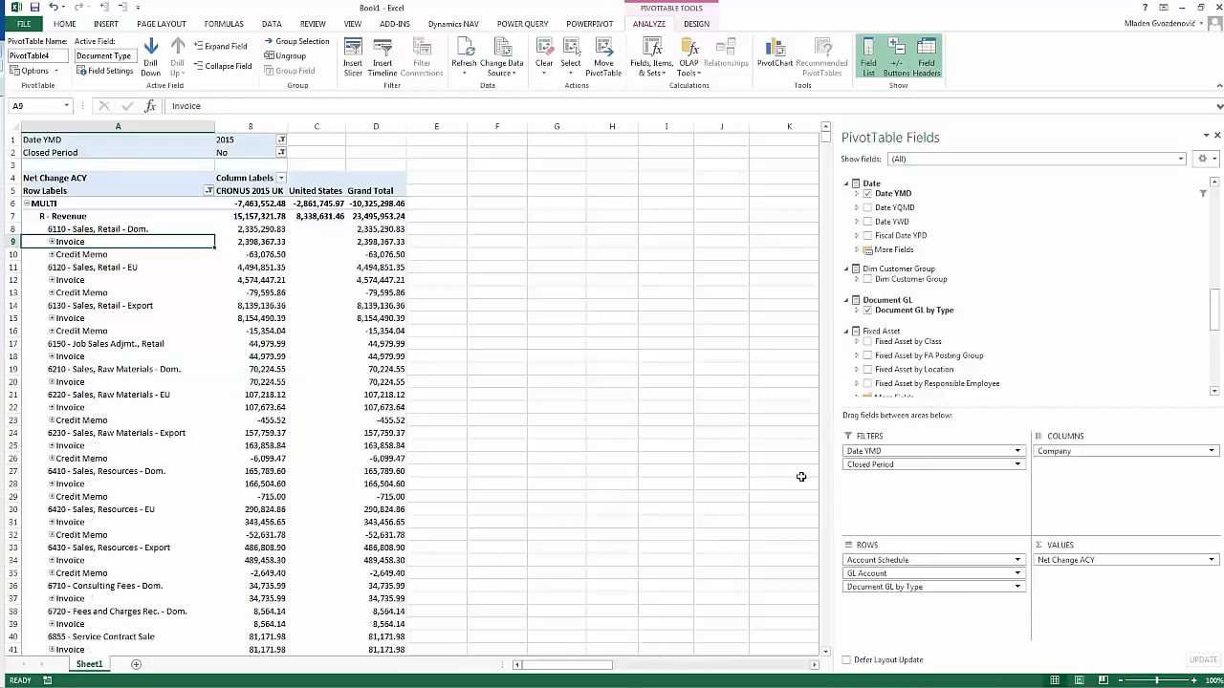
Step: Replace GL Account and Document GL by Type in the rows with Dimension 1 from Global Dimension 1
left_click_drag(870, 587, 464, 405)
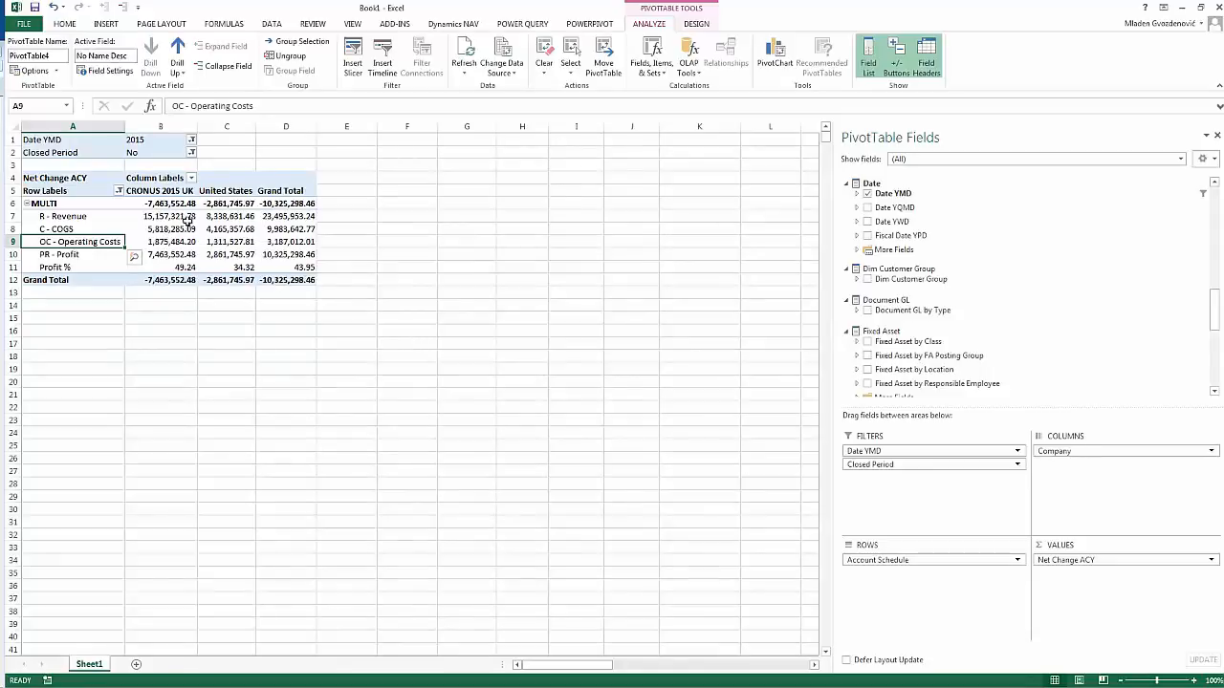
left_click_drag(1219, 309, 1219, 340)
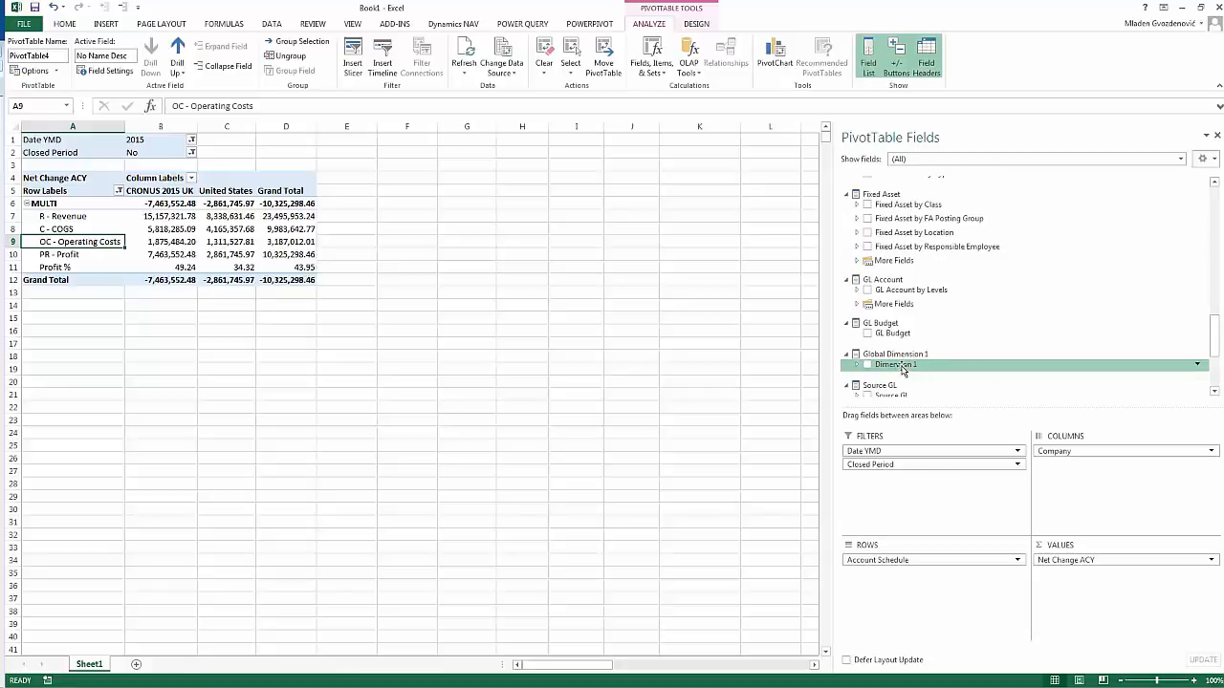
left_click_drag(902, 368, 896, 579)
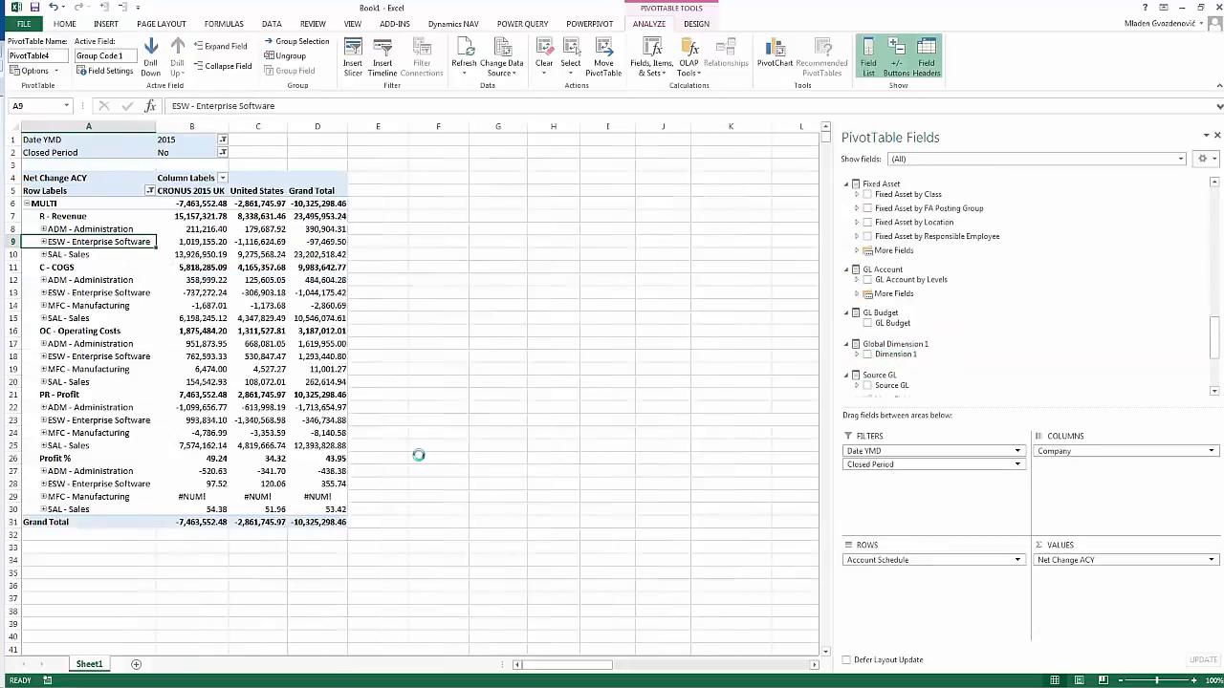
Step: Filter the account schedule rows to keep only R - Revenue
right_click(75, 217)
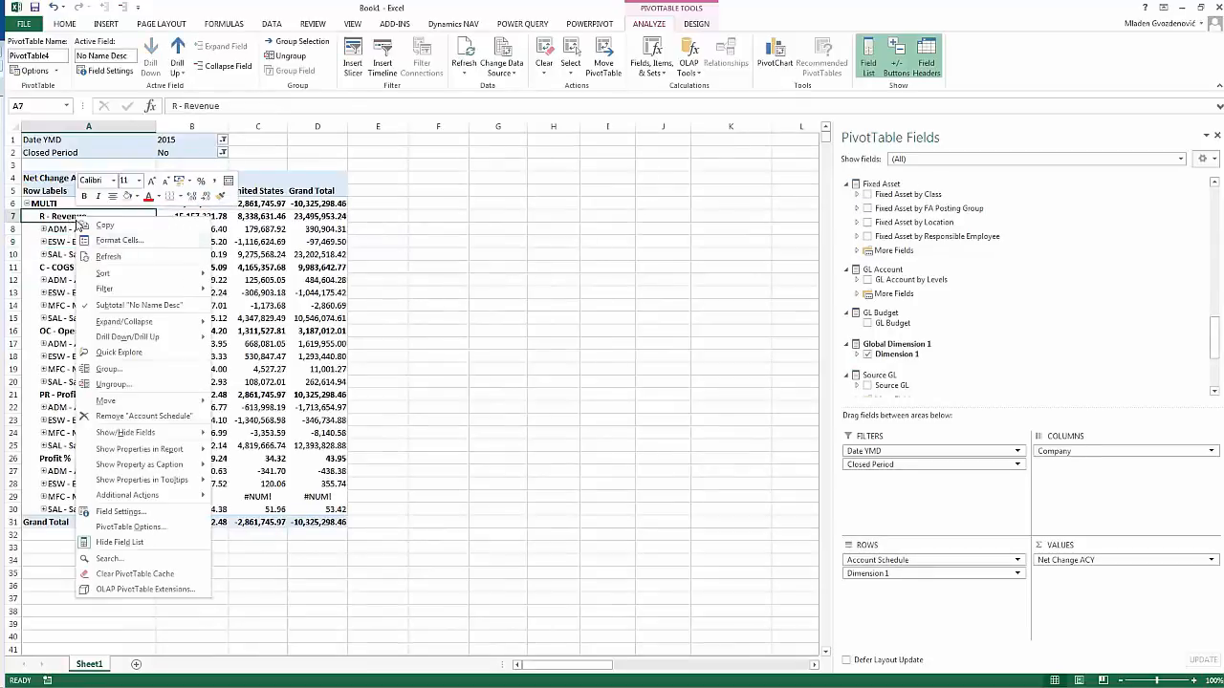
mouse_move(102, 291)
left_click(250, 308)
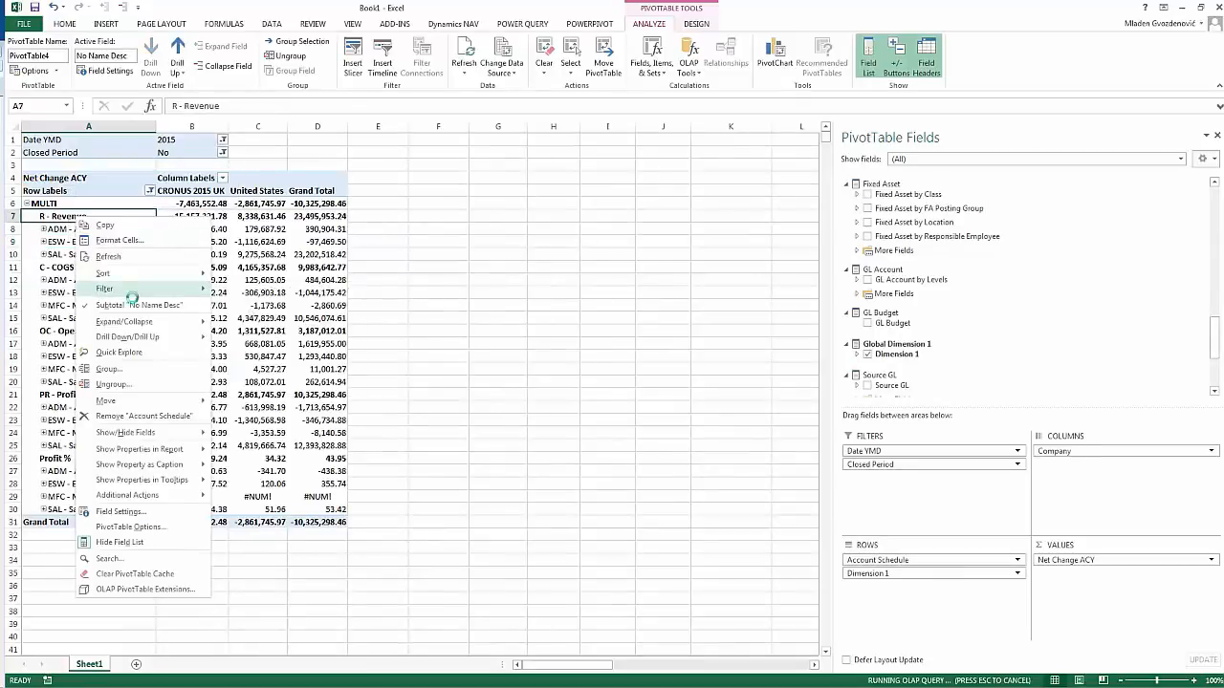
Step: Expand ESW - Enterprise Software under Revenue and compare its department figures across both companies
left_click(43, 230)
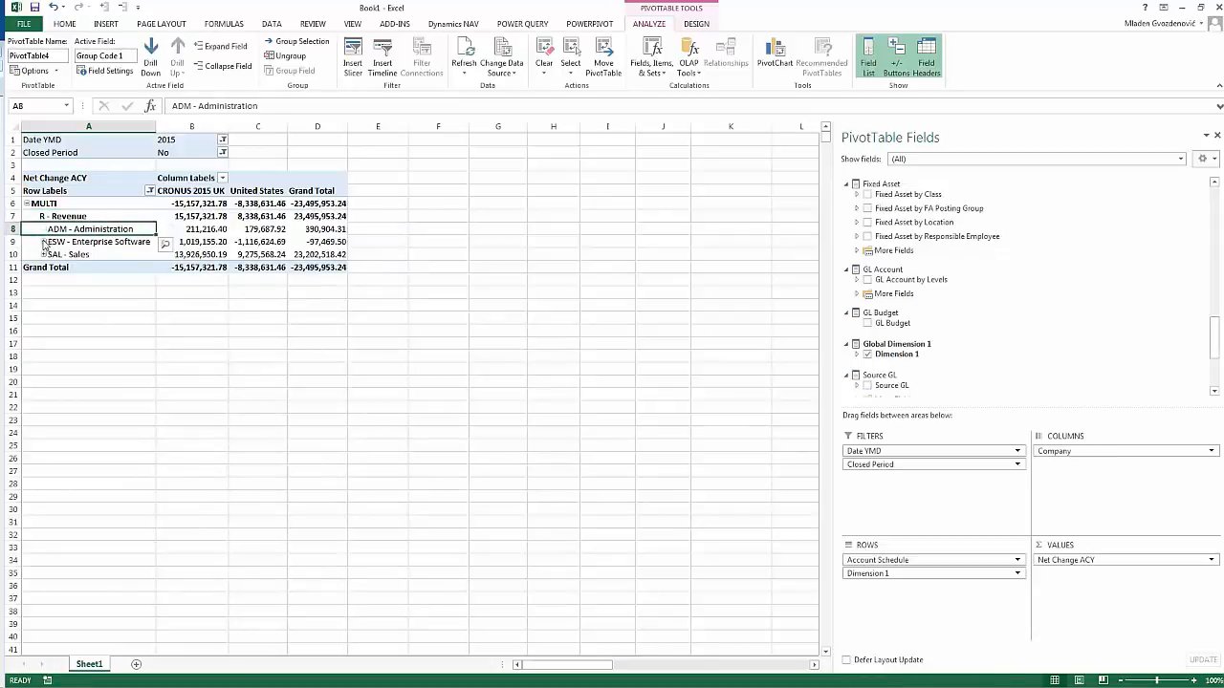
left_click(43, 242)
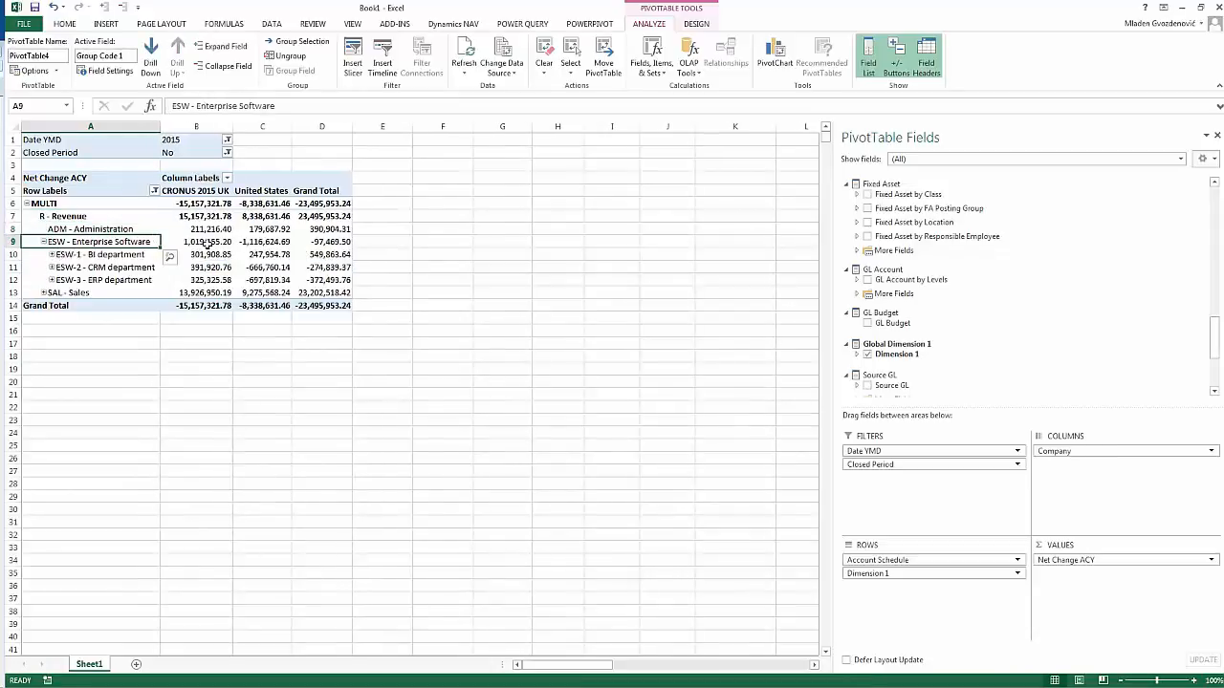
left_click_drag(208, 245, 299, 247)
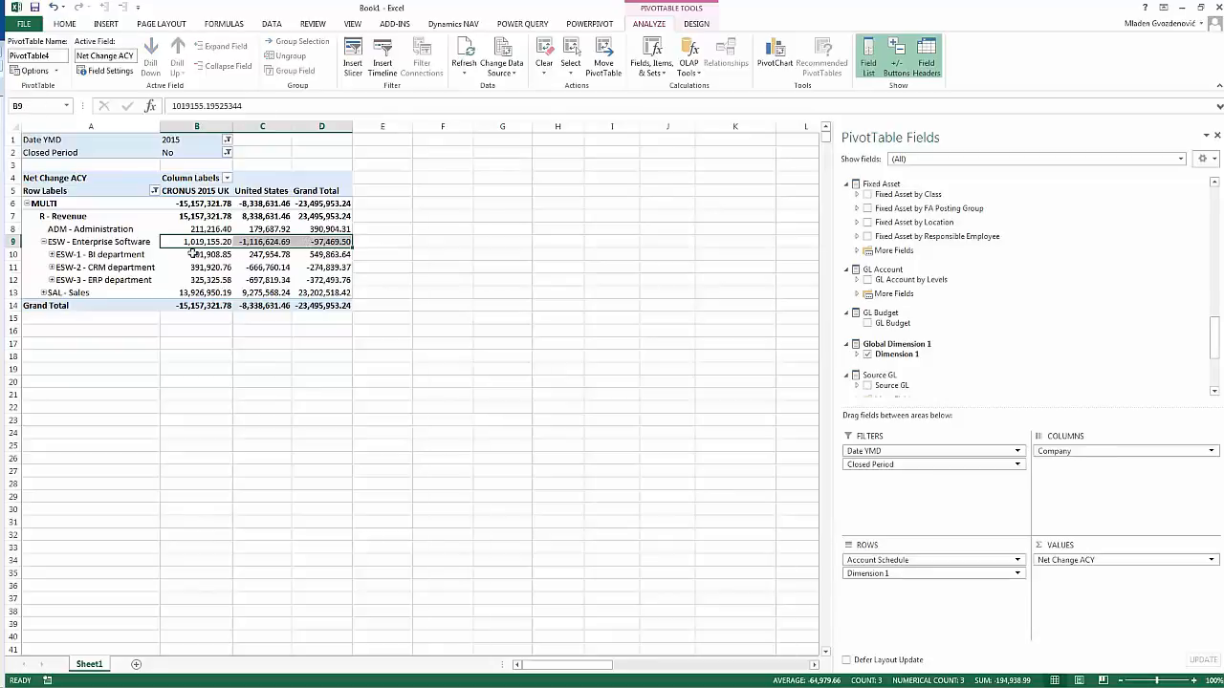
left_click_drag(145, 257, 141, 280)
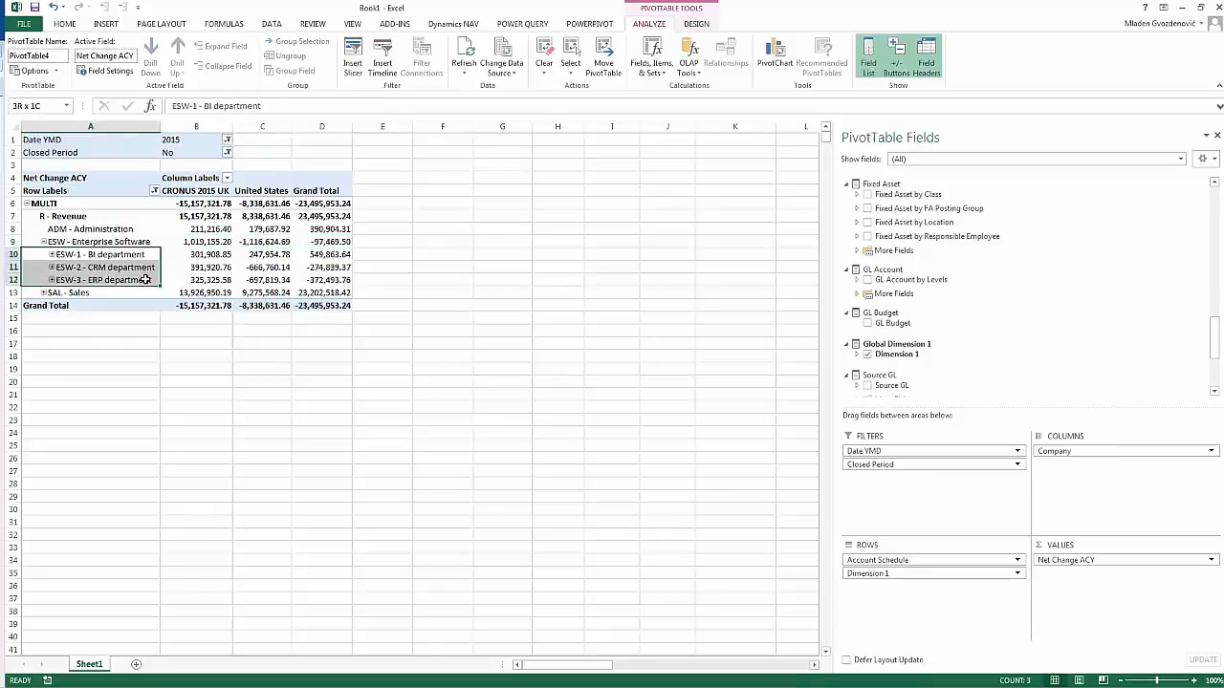
left_click(135, 242)
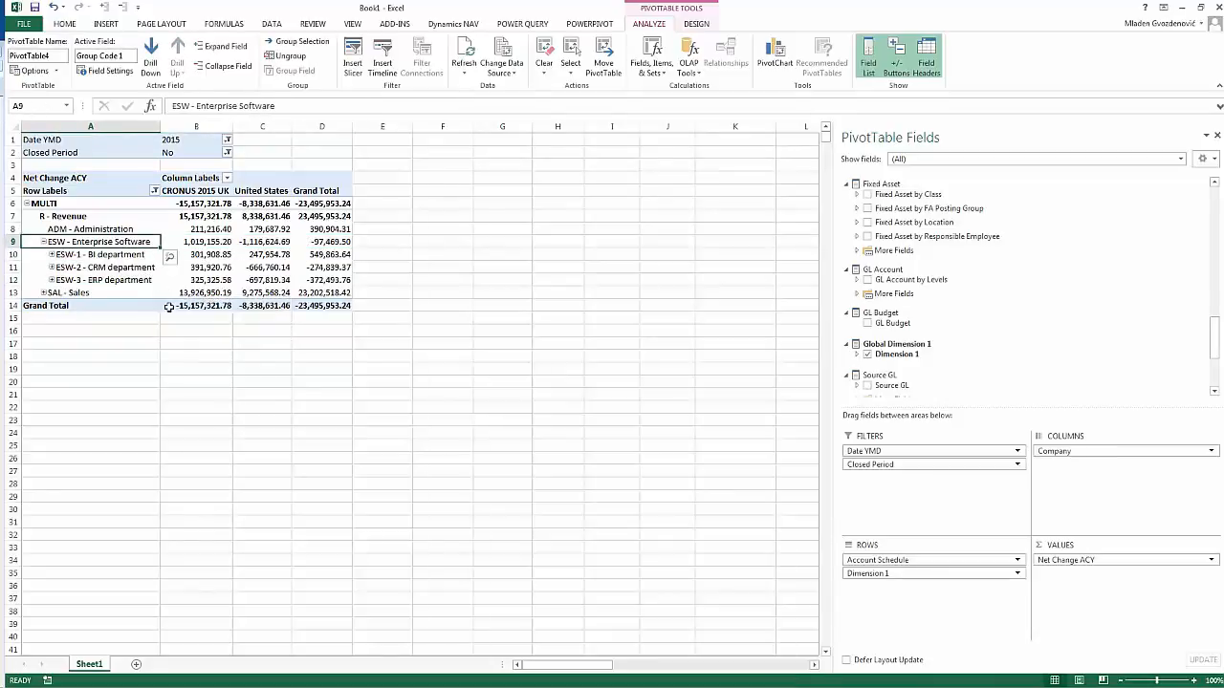
mouse_move(166, 310)
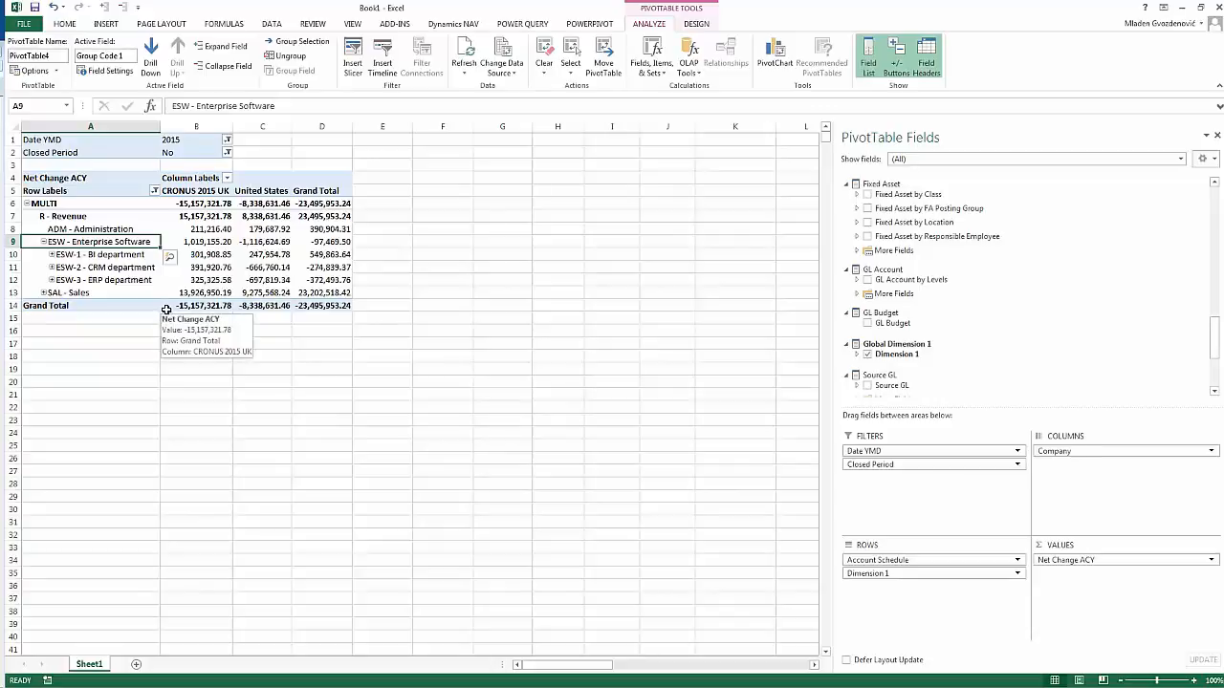
Step: Add Dim Customer Group to the PivotTable columns below Company, keeping Dimension 1 in the rows
scroll(1215, 319, "up", 3)
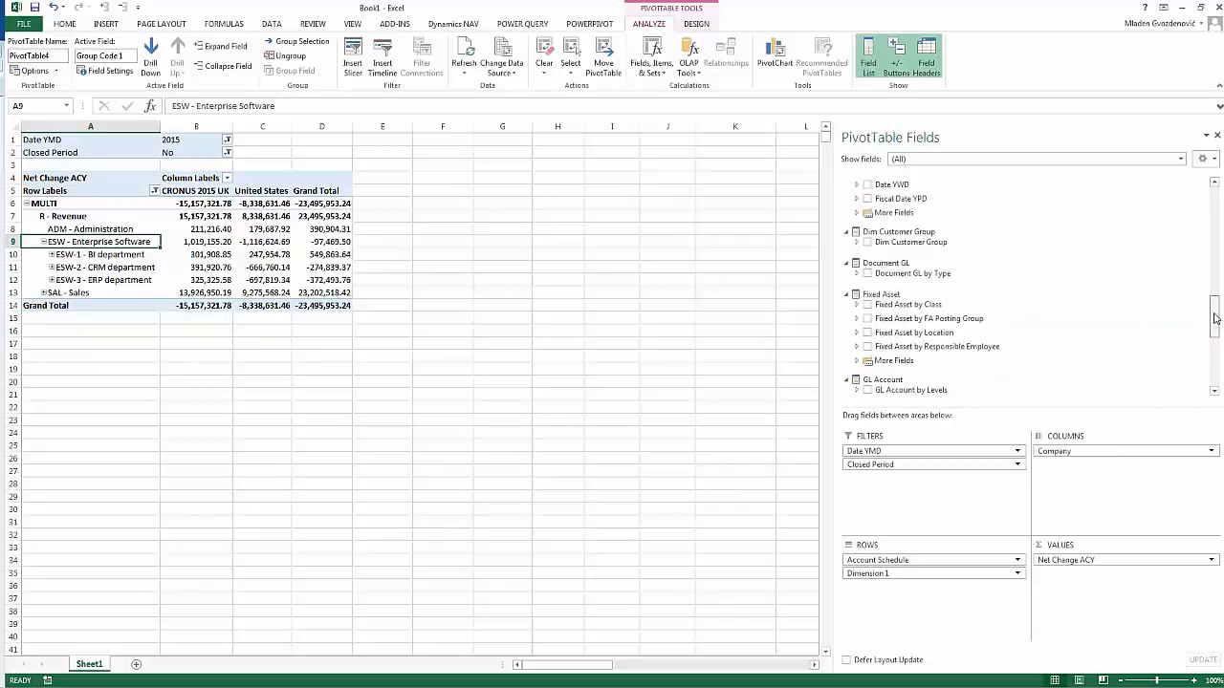
scroll(947, 315, "up", 2)
left_click_drag(889, 297, 920, 580)
left_click_drag(631, 509, 629, 508)
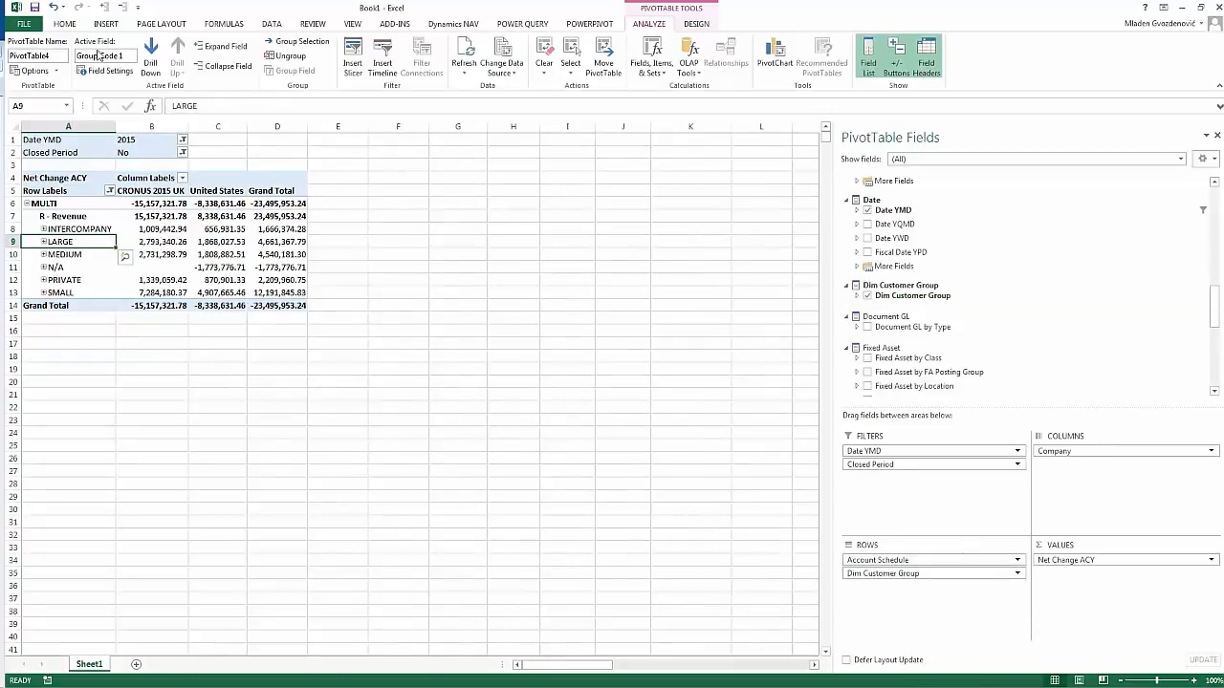
left_click(53, 7)
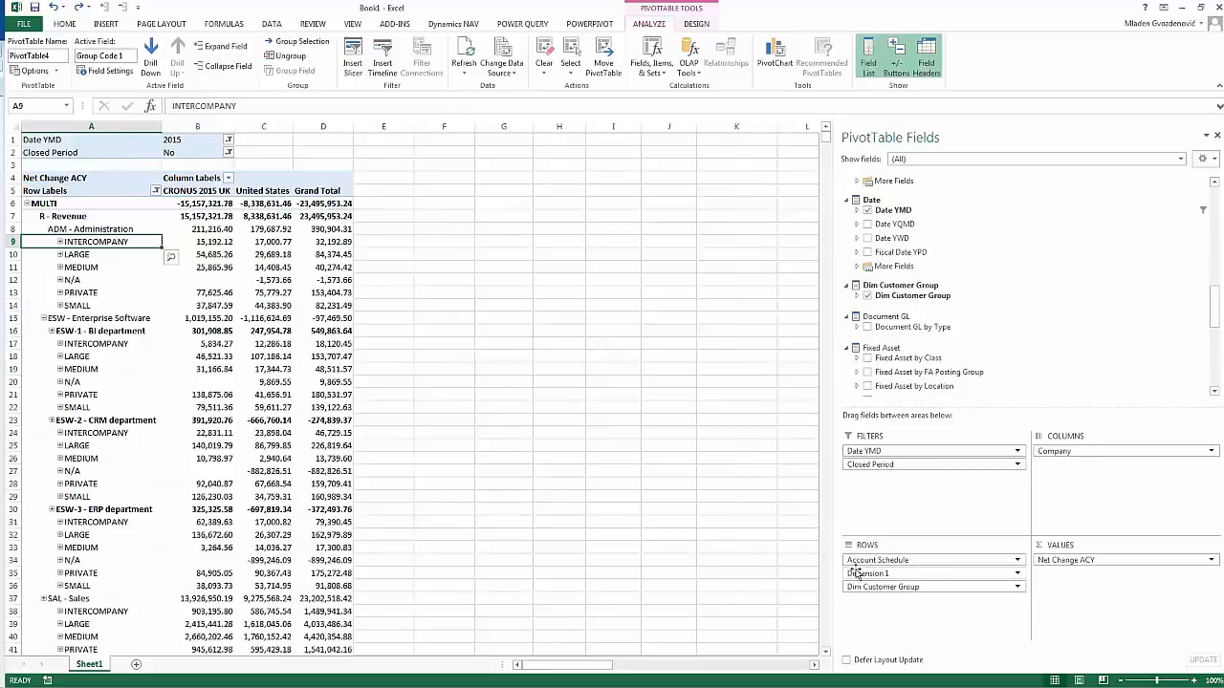
left_click_drag(865, 586, 1050, 524)
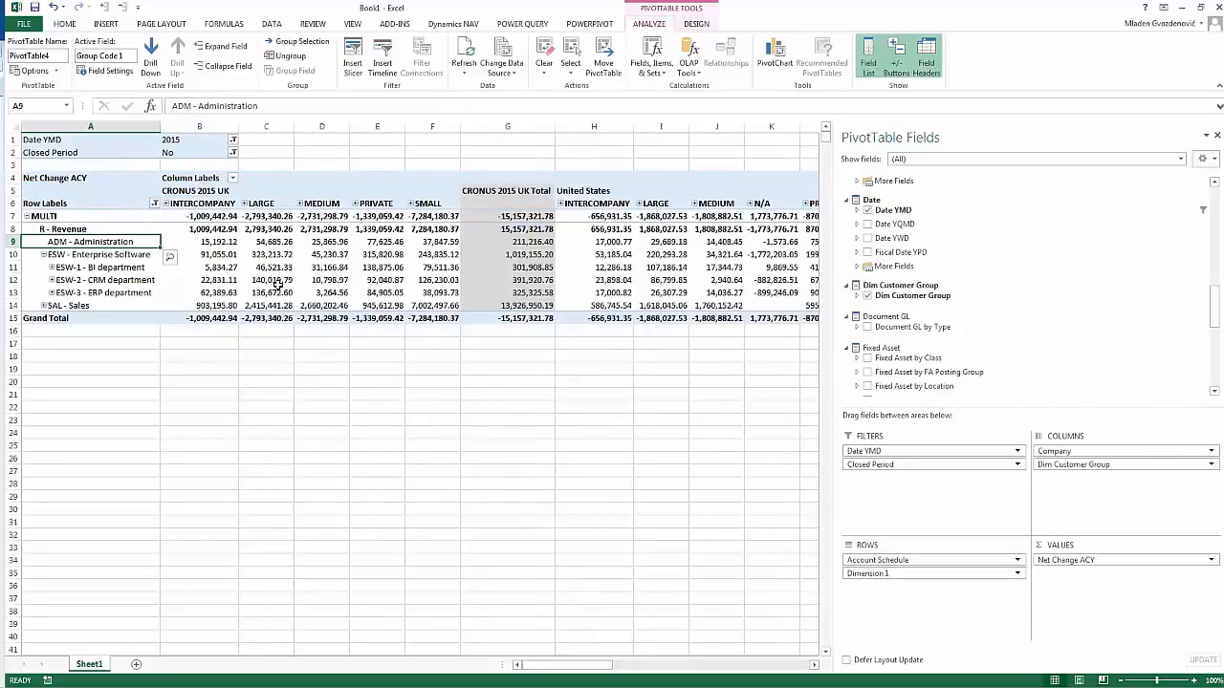
Step: Show the Net Change ACY values as % of Row Total
left_click(230, 267)
right_click(229, 263)
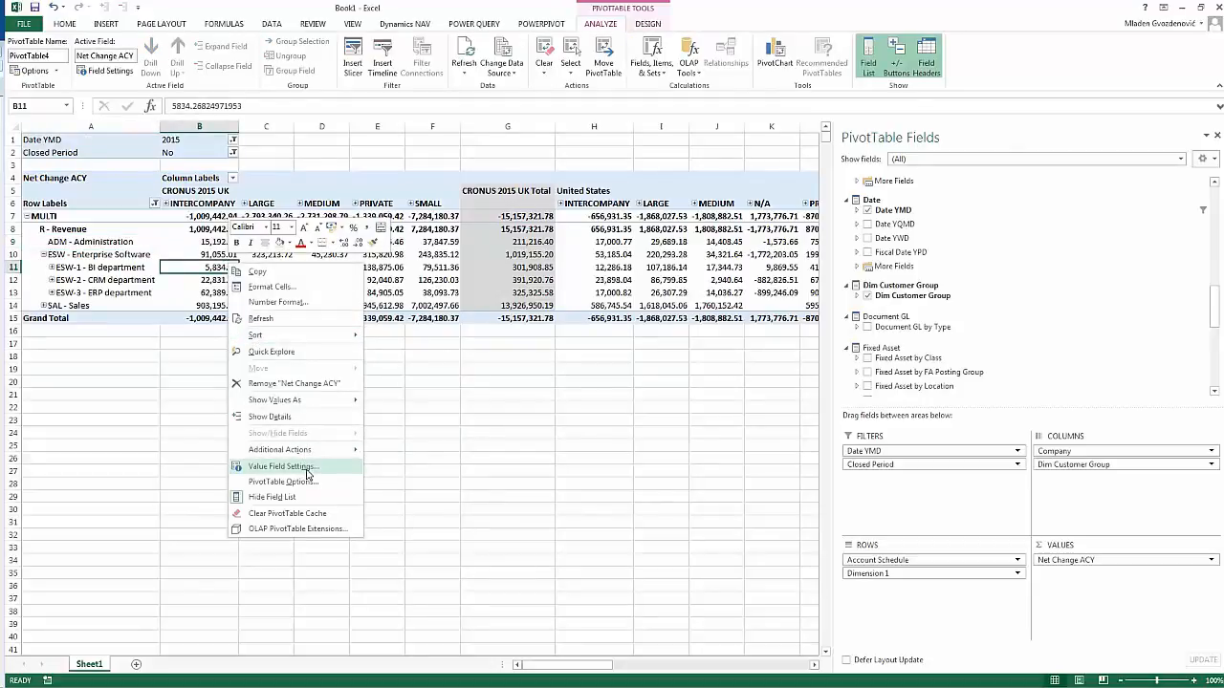
mouse_move(334, 402)
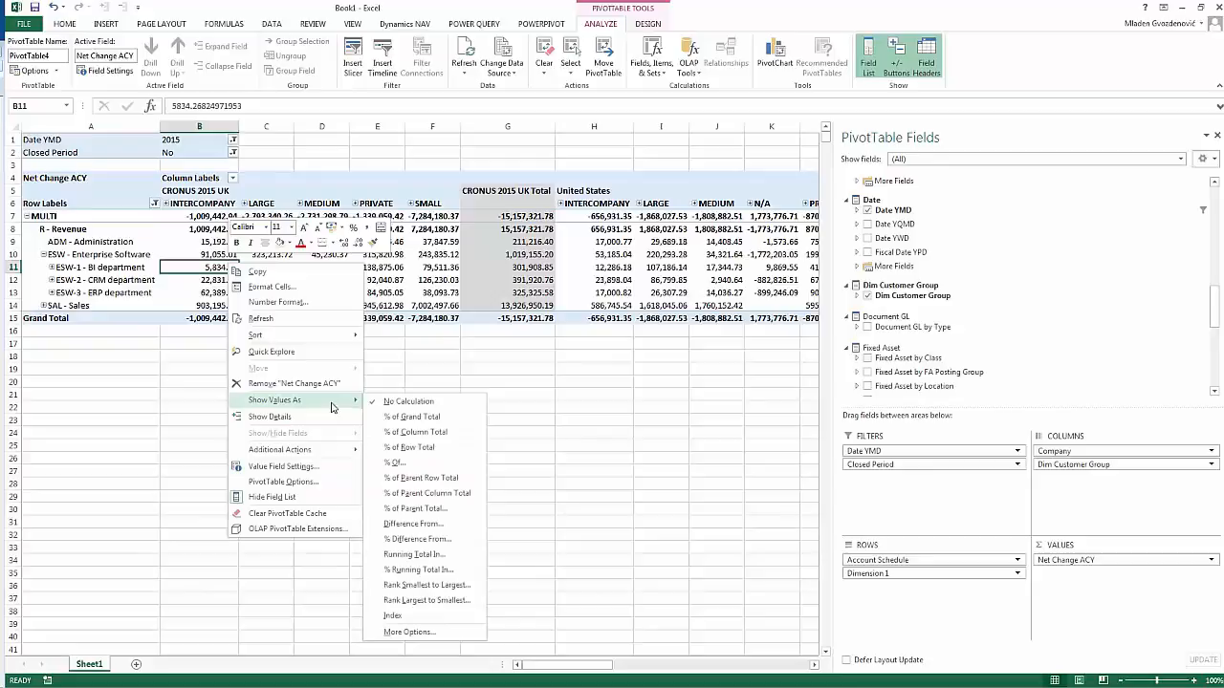
left_click(416, 448)
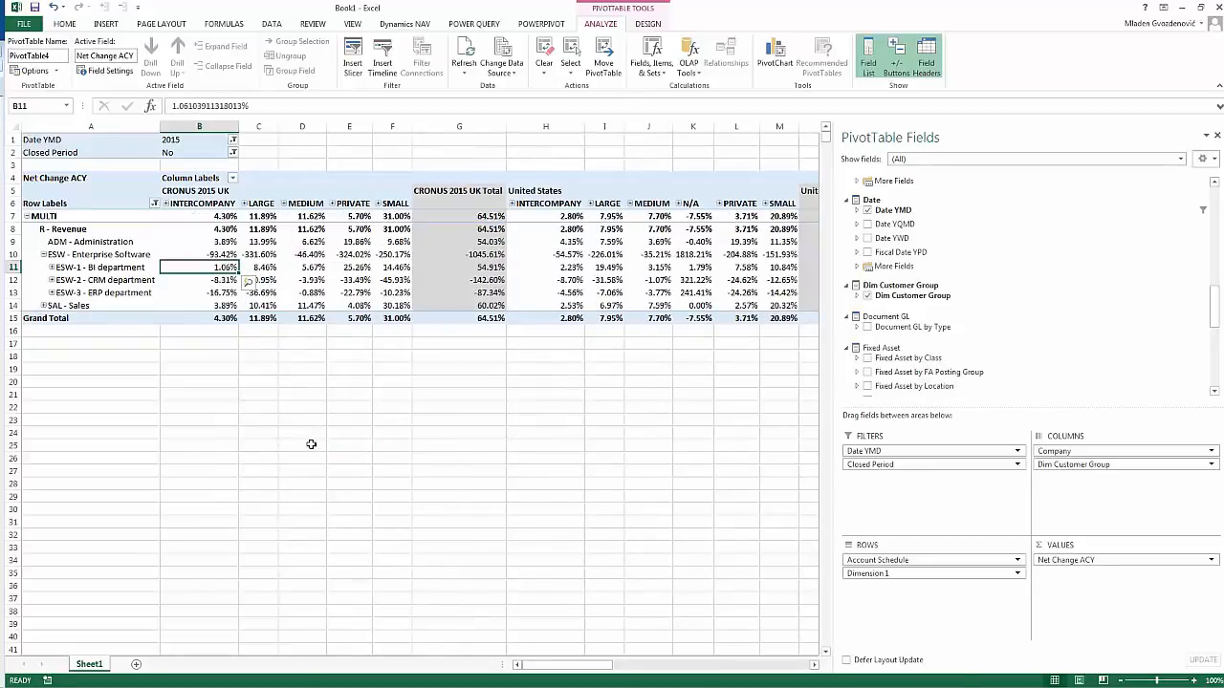
Step: Try showing Net Change ACY as % of Column Total, and undo the percentage displays
right_click(218, 270)
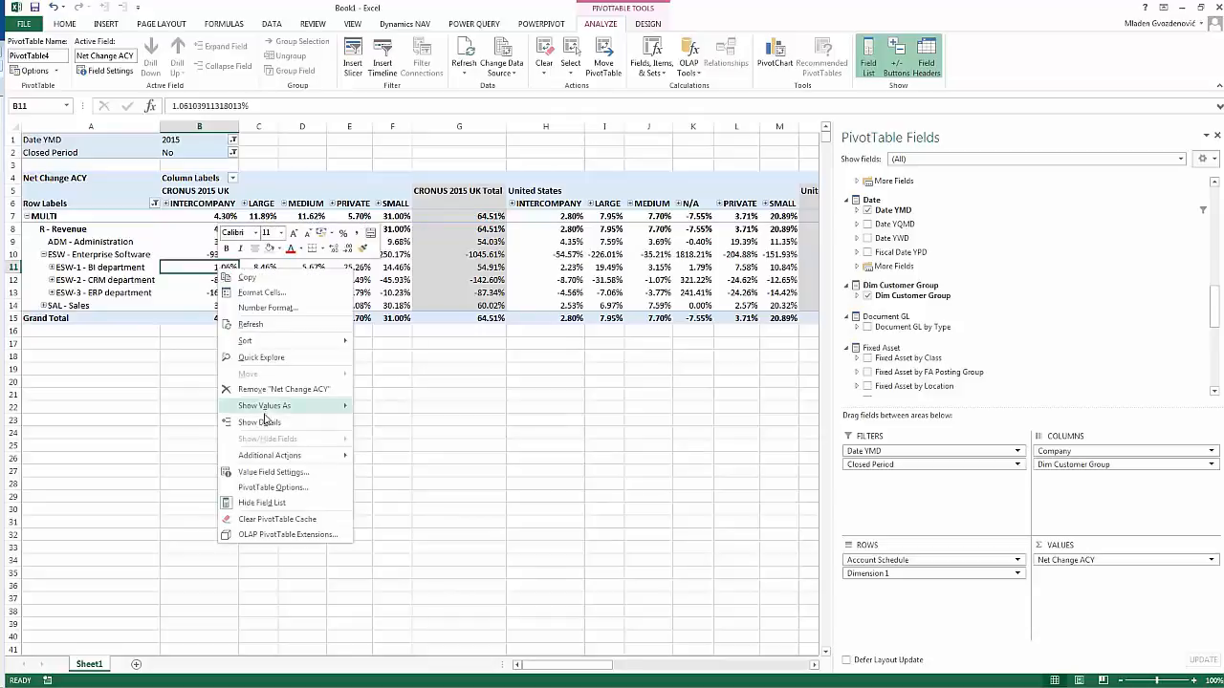
mouse_move(287, 409)
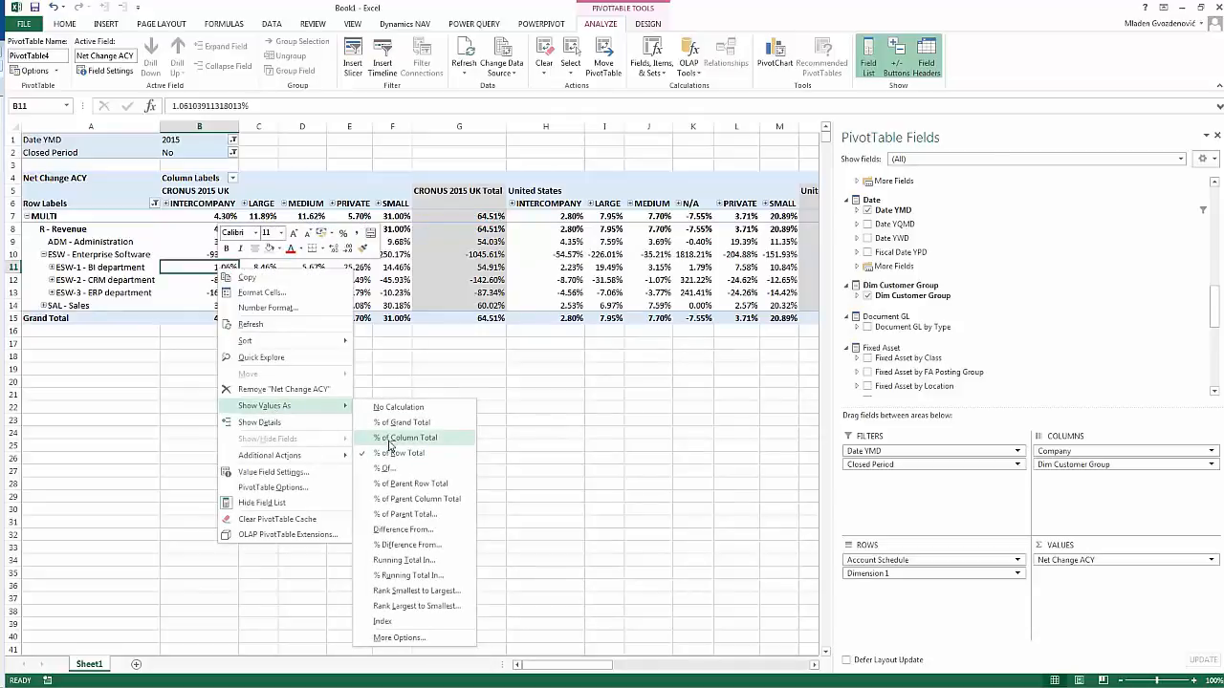
left_click(389, 441)
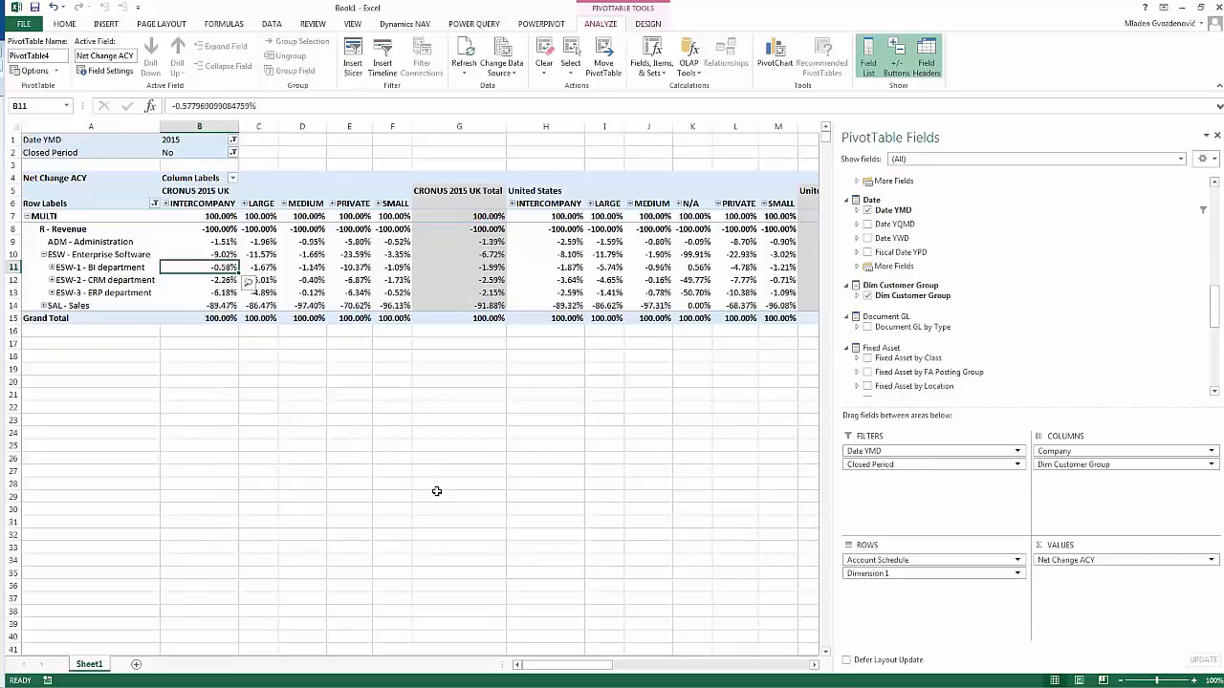
left_click(55, 7)
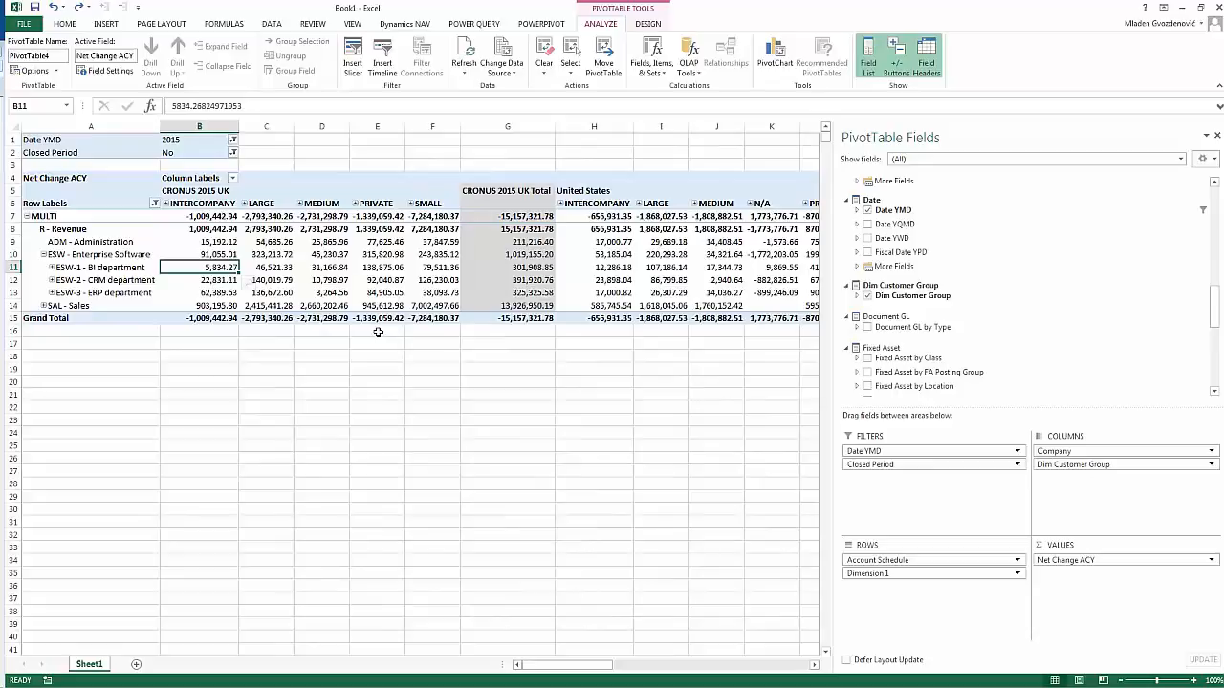
Step: Replace Dimension 1 in the rows with Month from the Date fields and remove Dim Customer Group from the columns
left_click_drag(1216, 306, 1218, 347)
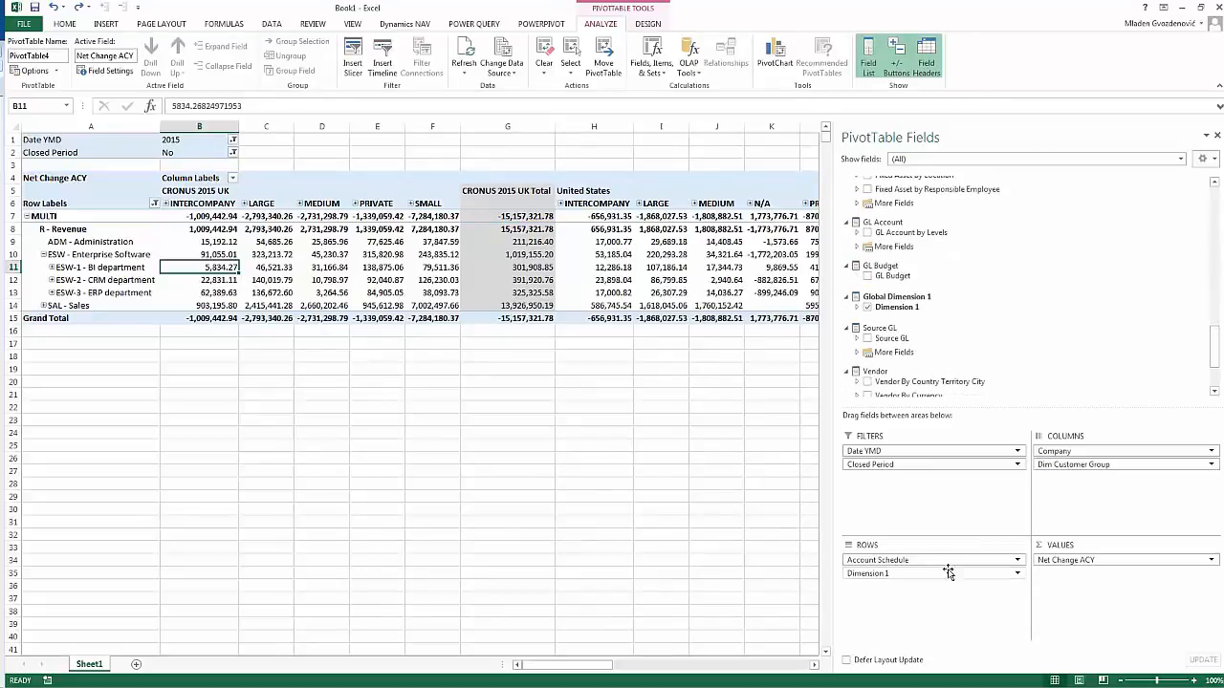
left_click_drag(945, 572, 674, 521)
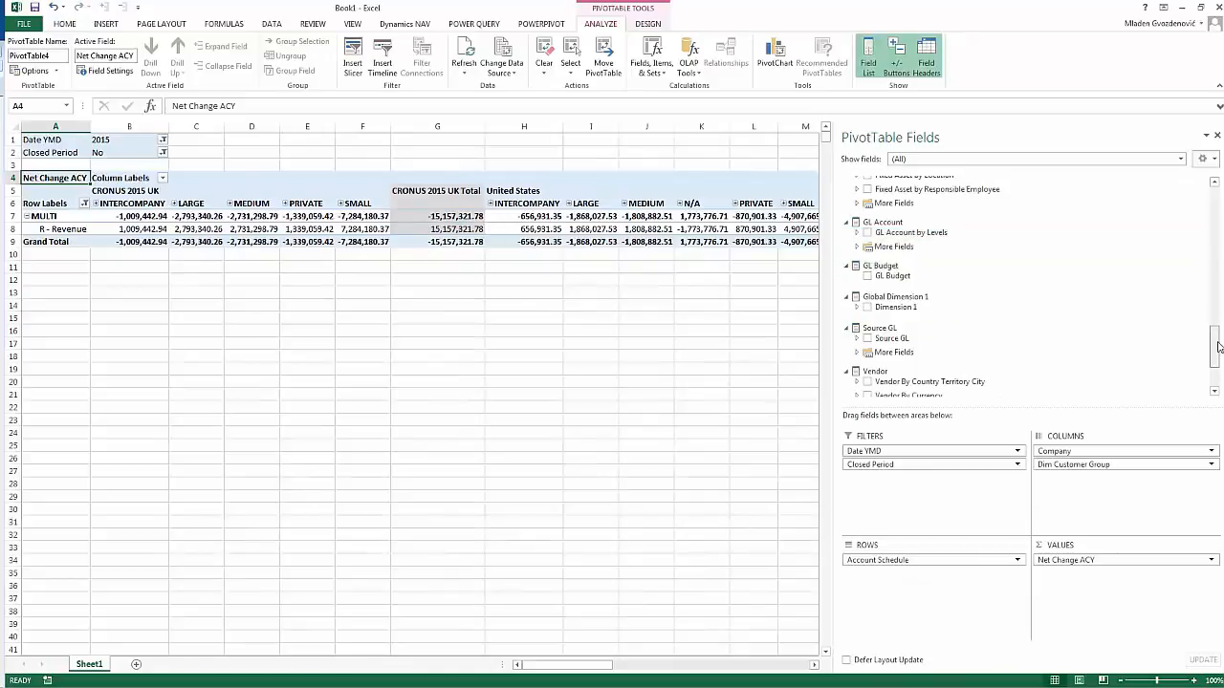
scroll(859, 285, "up", 5)
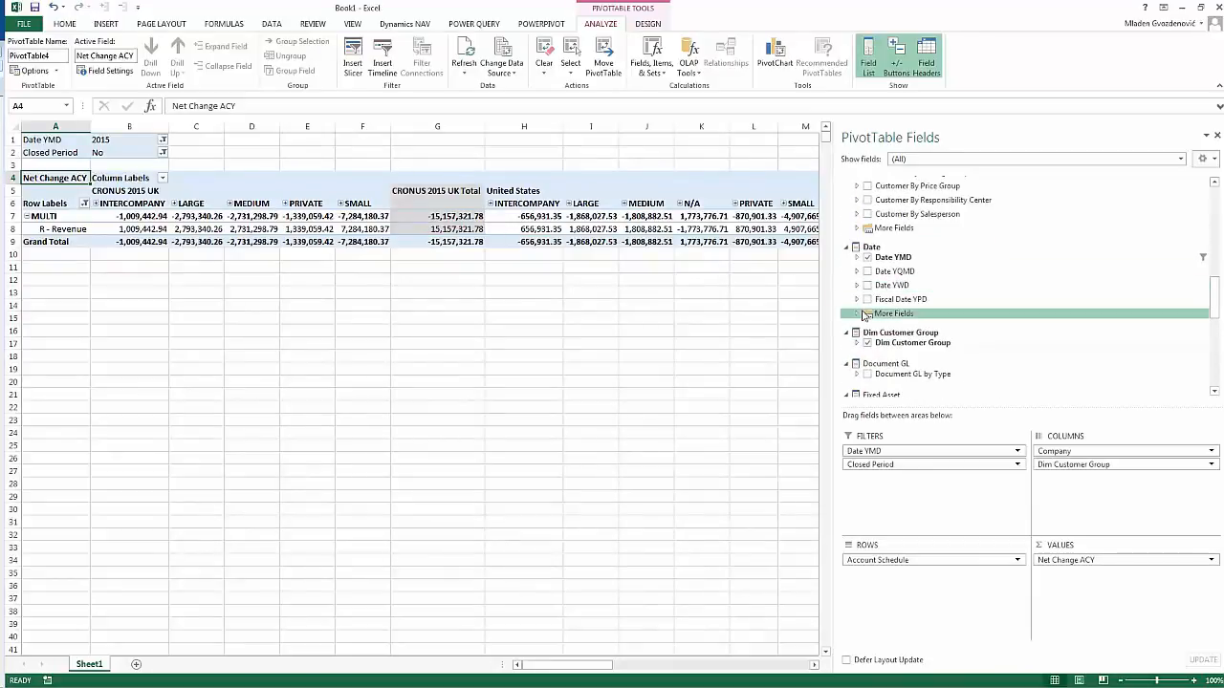
left_click(858, 314)
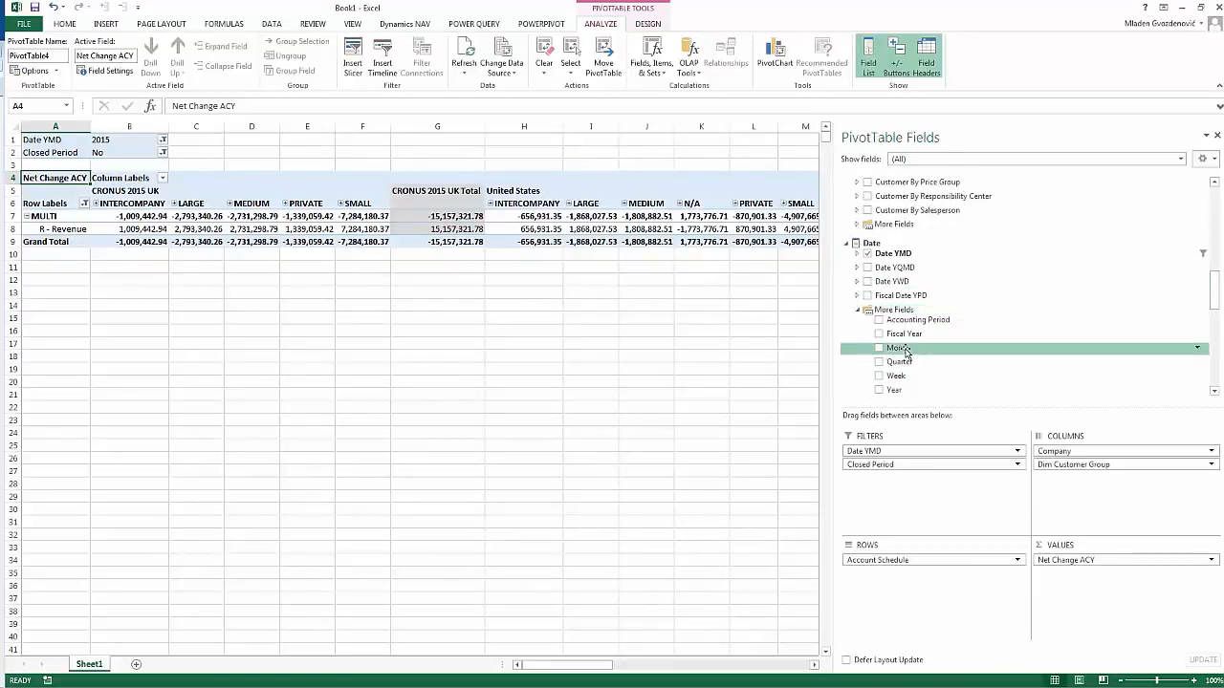
left_click_drag(899, 348, 907, 601)
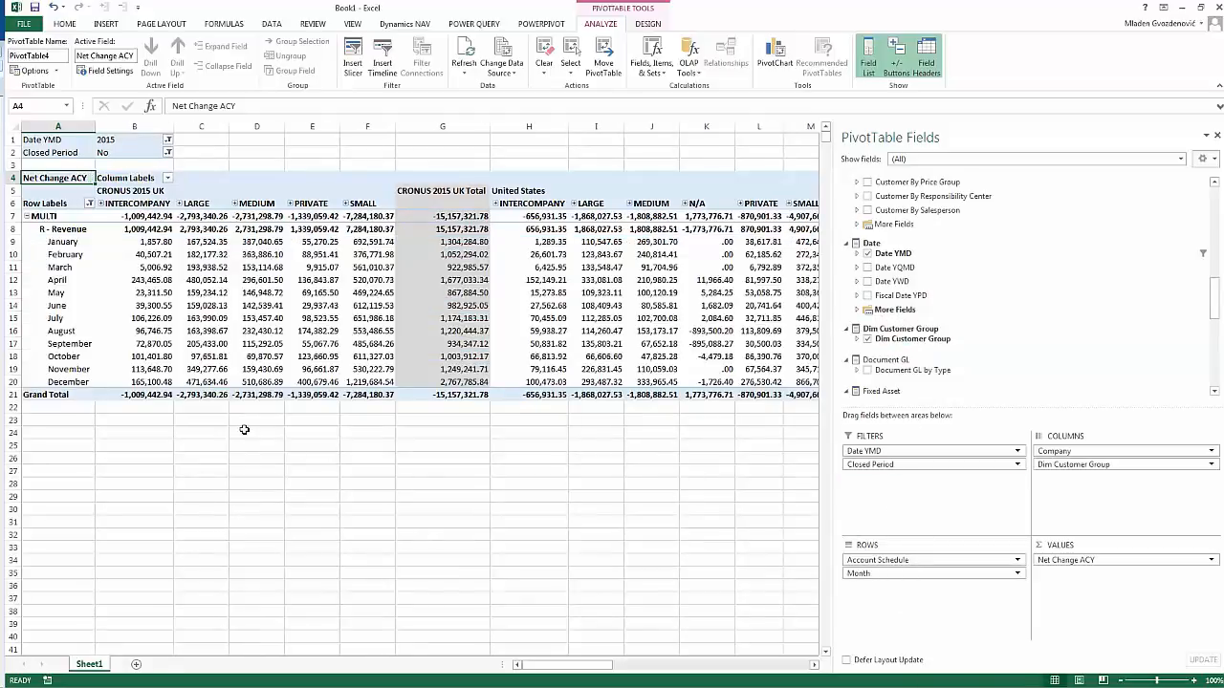
left_click_drag(1071, 465, 206, 440)
Step: Insert a clustered column PivotChart of the monthly revenue, place it beside the PivotTable and enlarge it
left_click(197, 254)
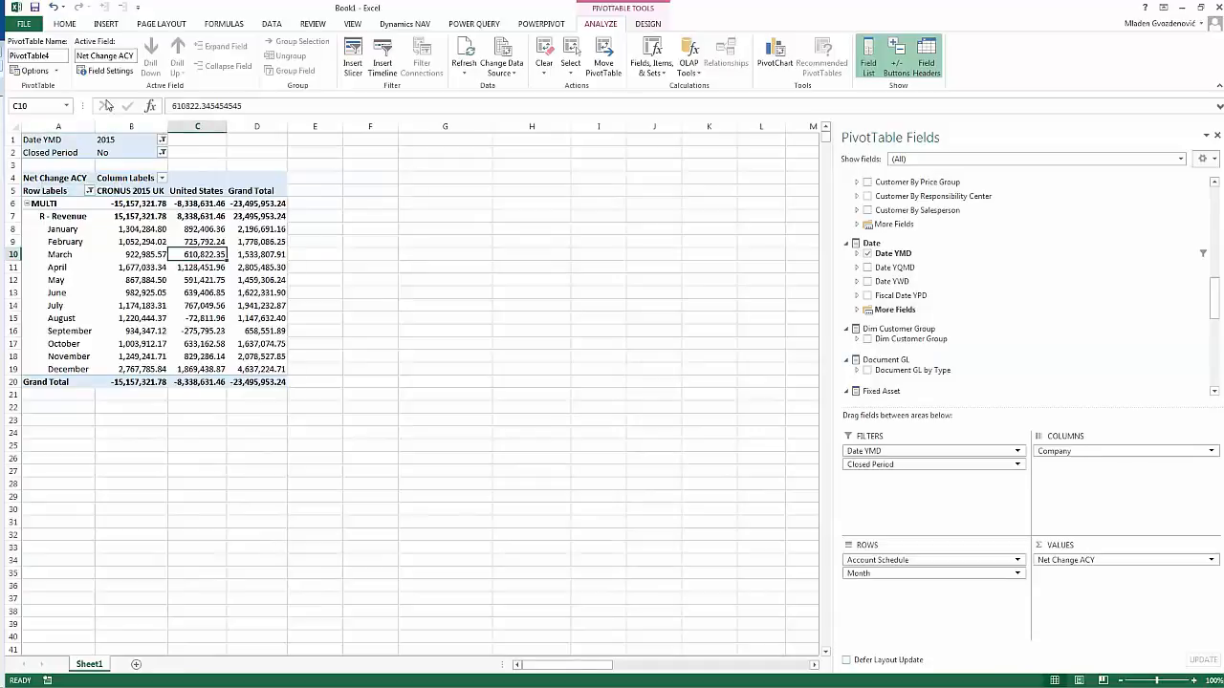
left_click(104, 24)
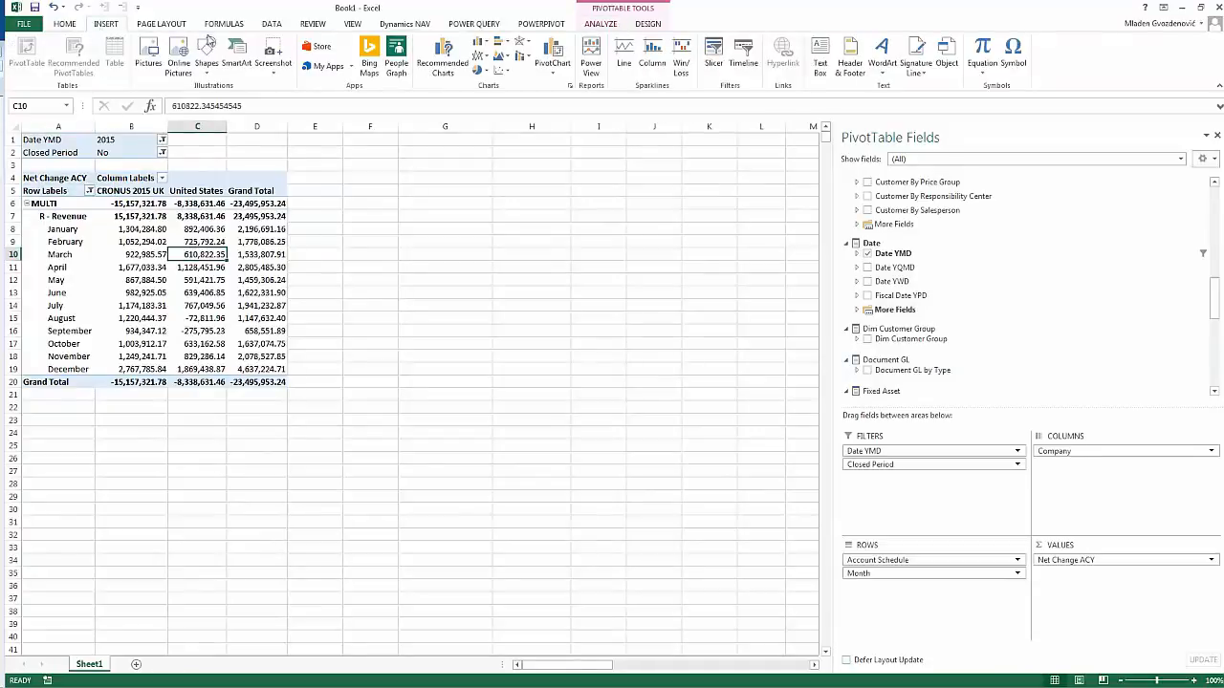
left_click(480, 43)
left_click(485, 85)
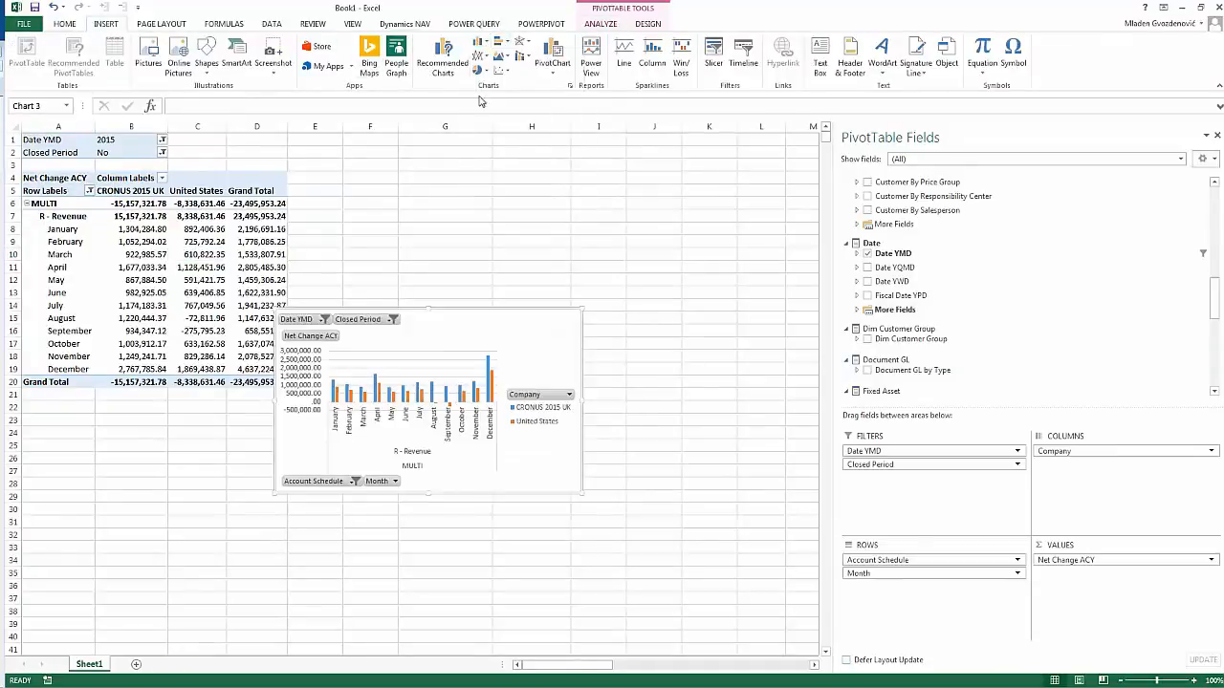
left_click_drag(522, 381, 613, 242)
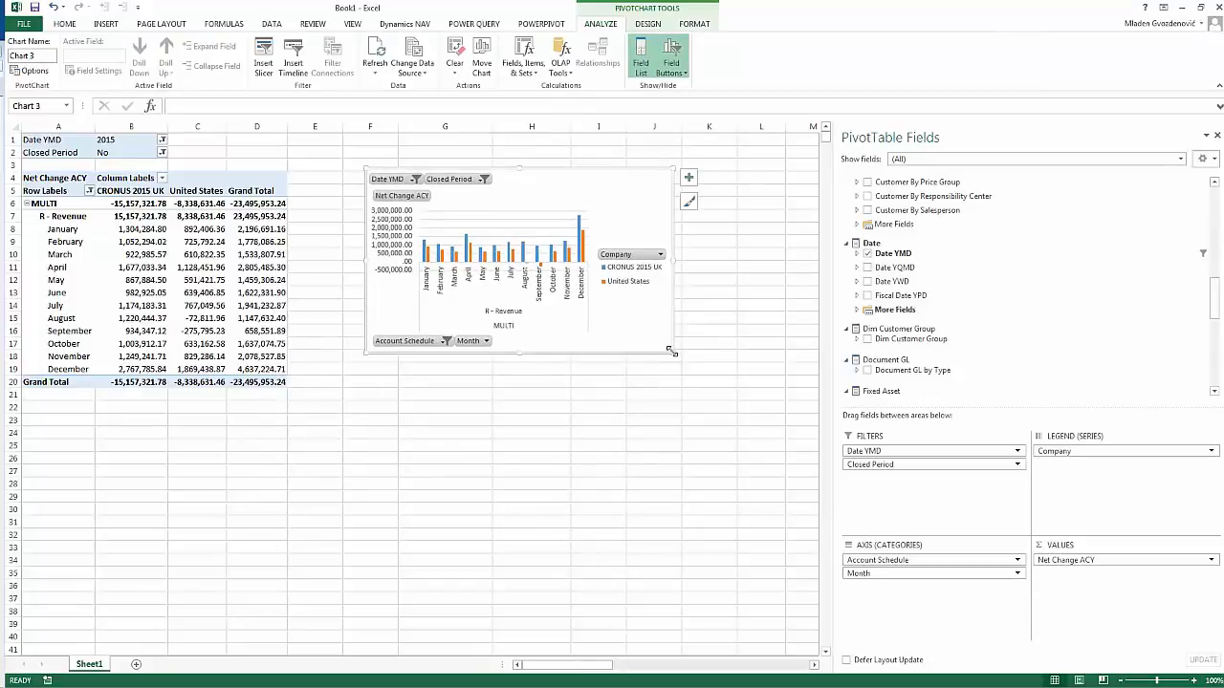
left_click_drag(672, 350, 754, 555)
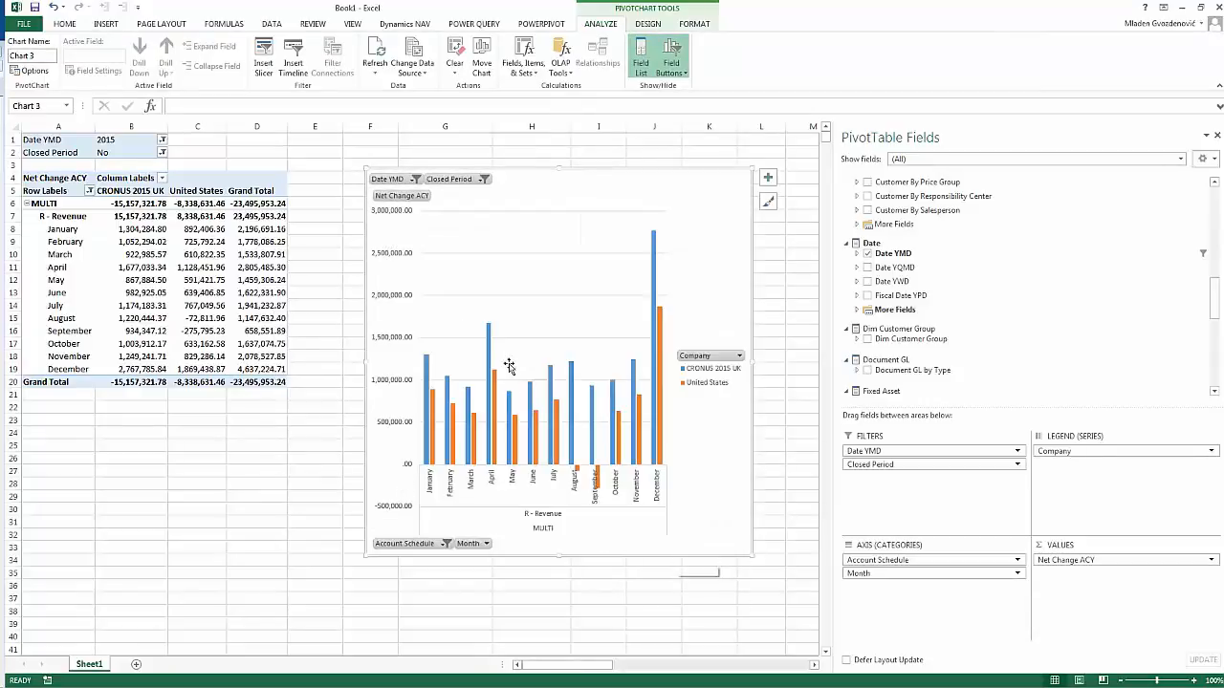
Step: Change the monthly revenue PivotChart to the Line chart type
left_click(647, 24)
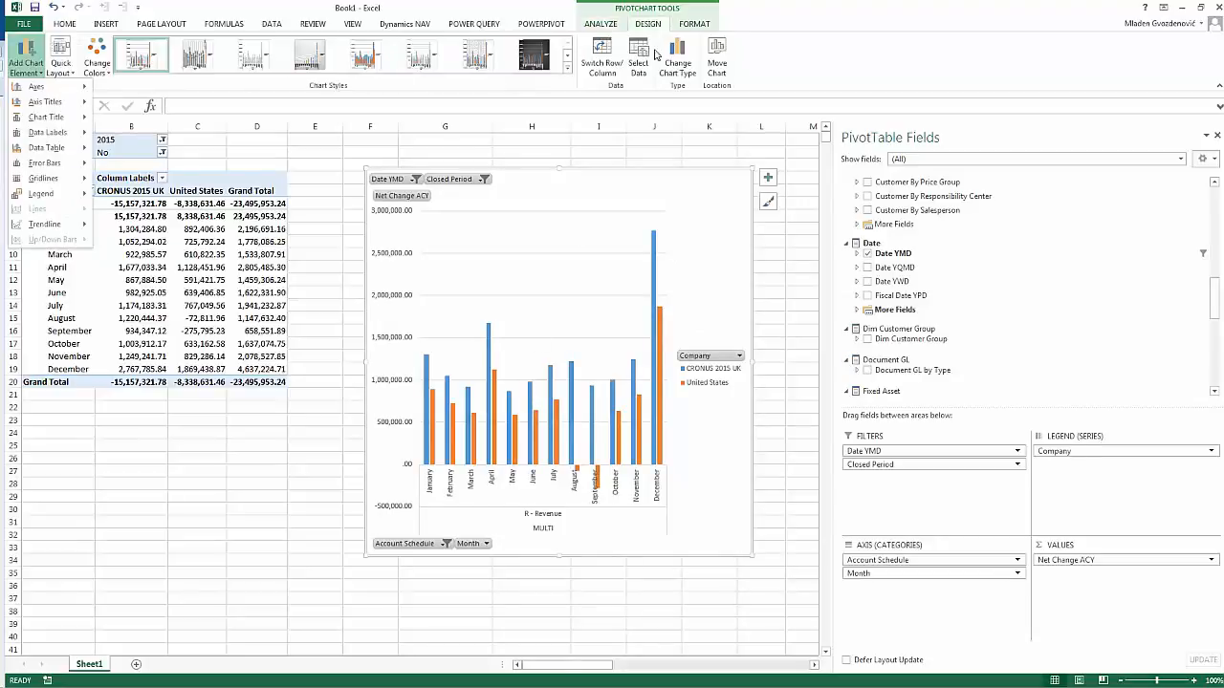
left_click(677, 59)
left_click(455, 220)
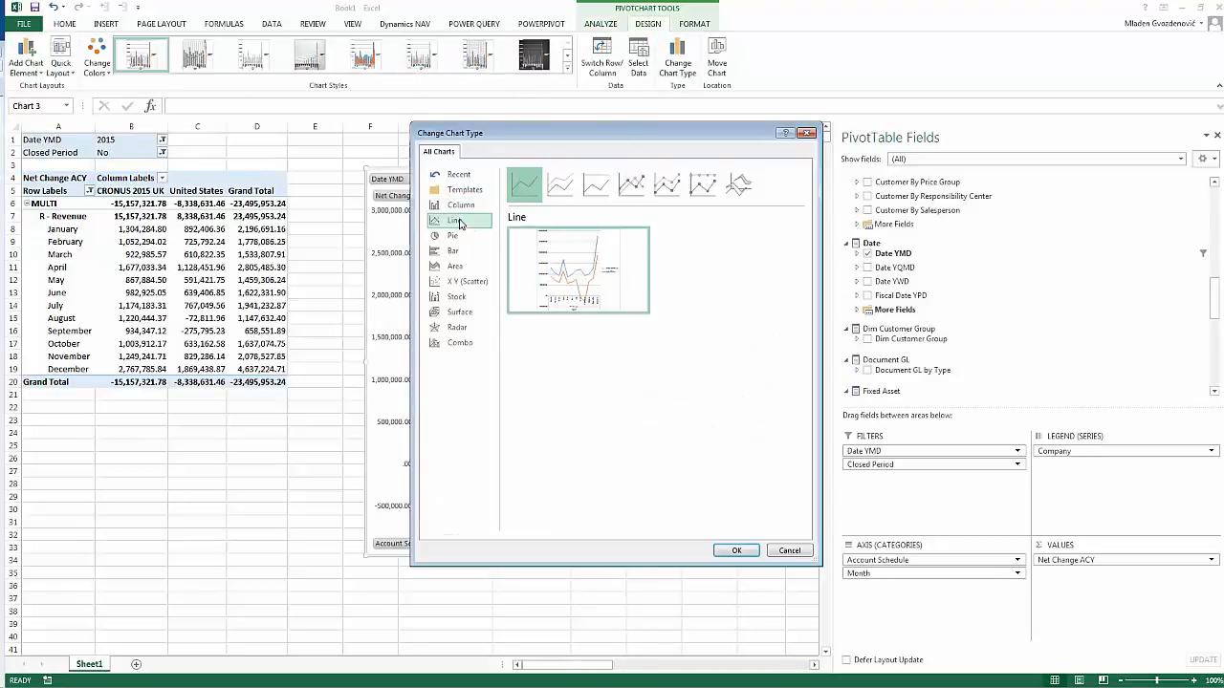
left_click(729, 551)
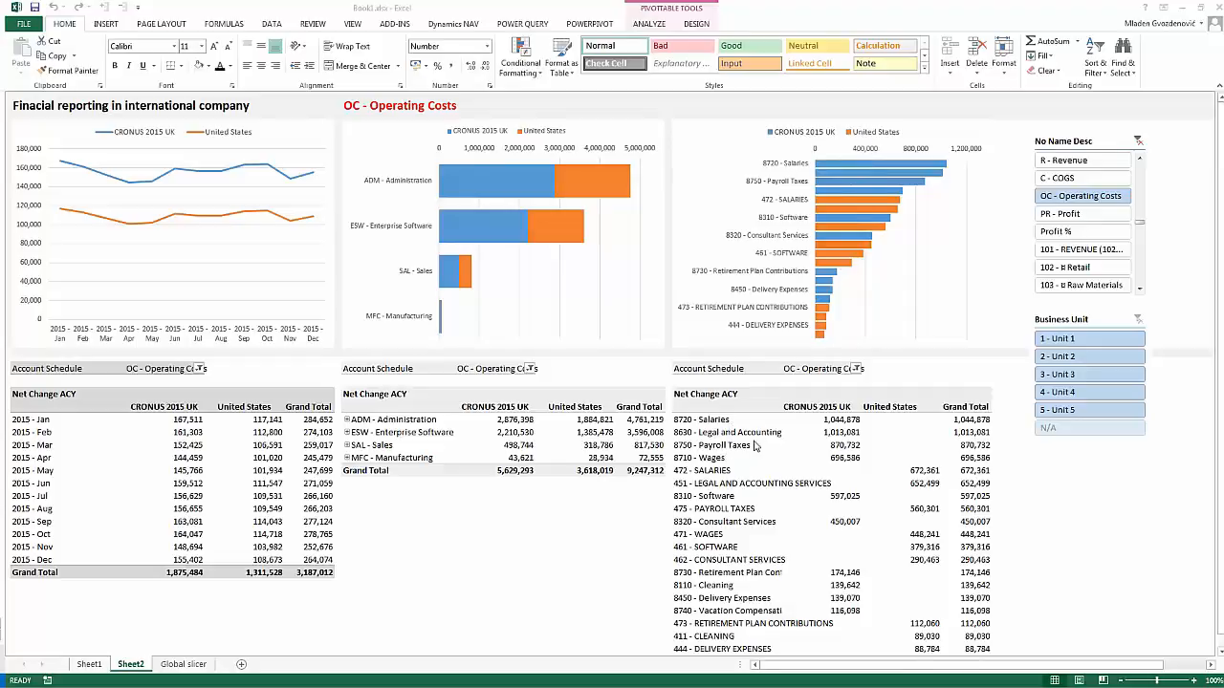
Step: In the Sheet2 PivotTable listing accounts, replace GL Account with Management Account from GL Account Levels in the rows and hide the field list
left_click(726, 432)
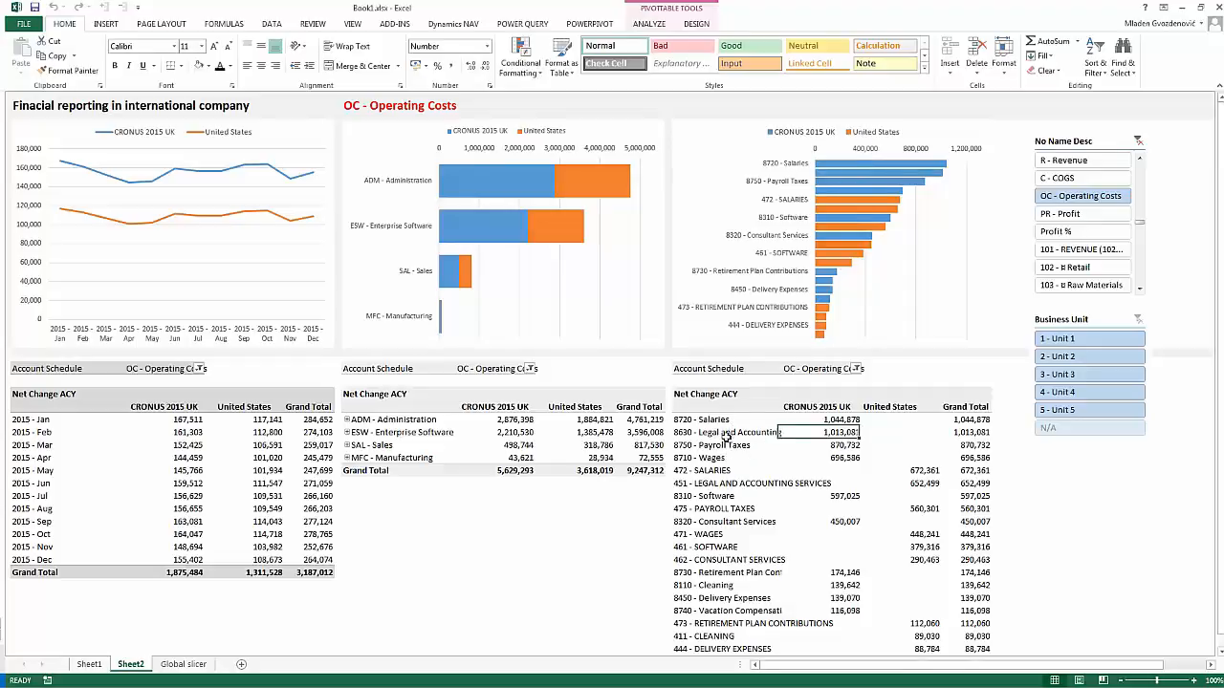
right_click(726, 432)
left_click(766, 376)
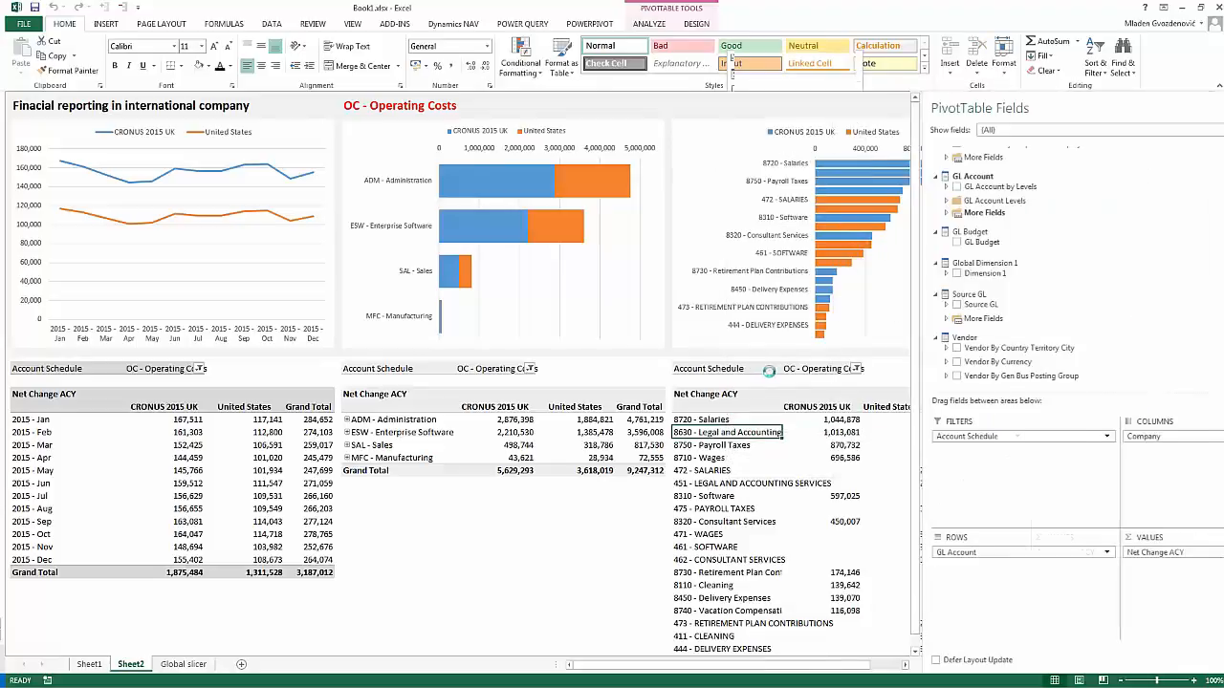
scroll(1218, 337, "down", 1)
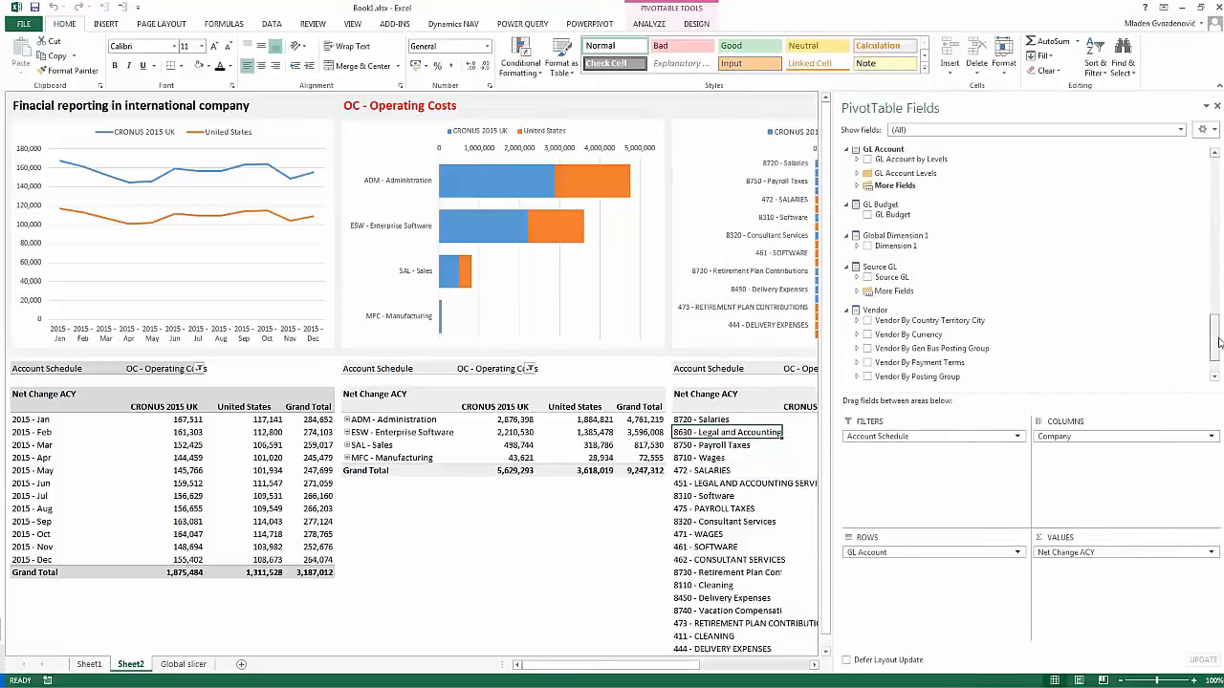
left_click(858, 174)
left_click_drag(910, 184, 911, 579)
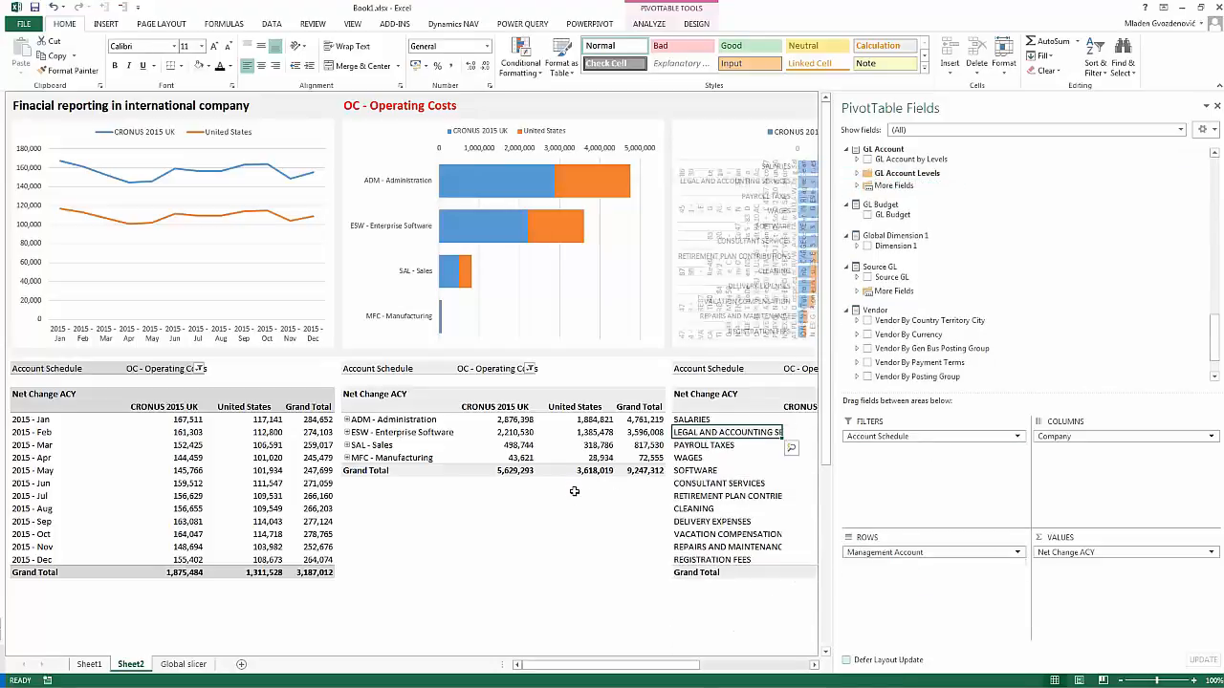
left_click(1217, 107)
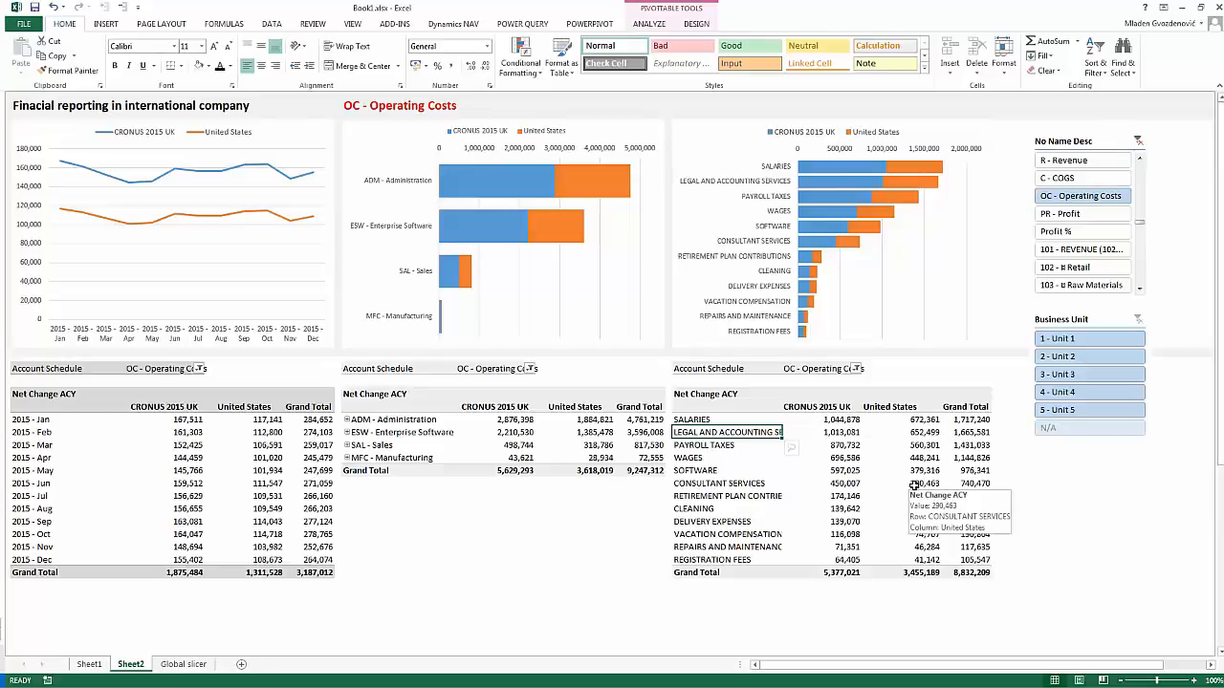
Step: Switch to Dynamics NAV to compare the charts of accounts of the two companies
left_click(1182, 7)
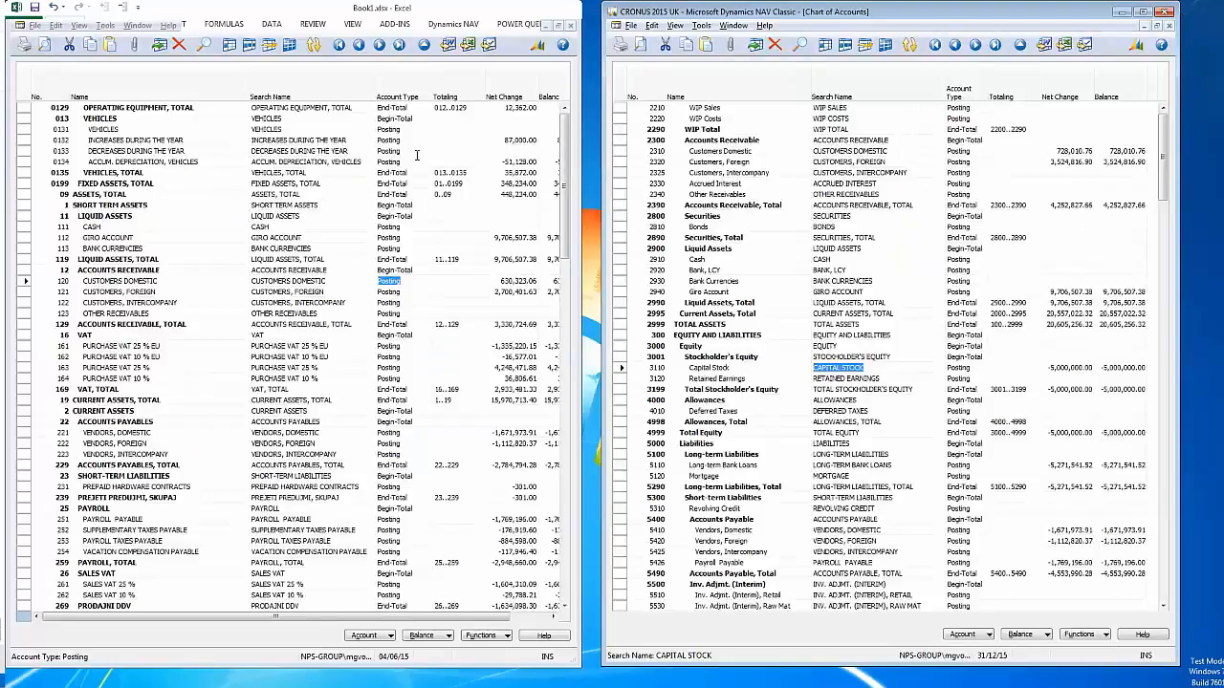
left_click(298, 113)
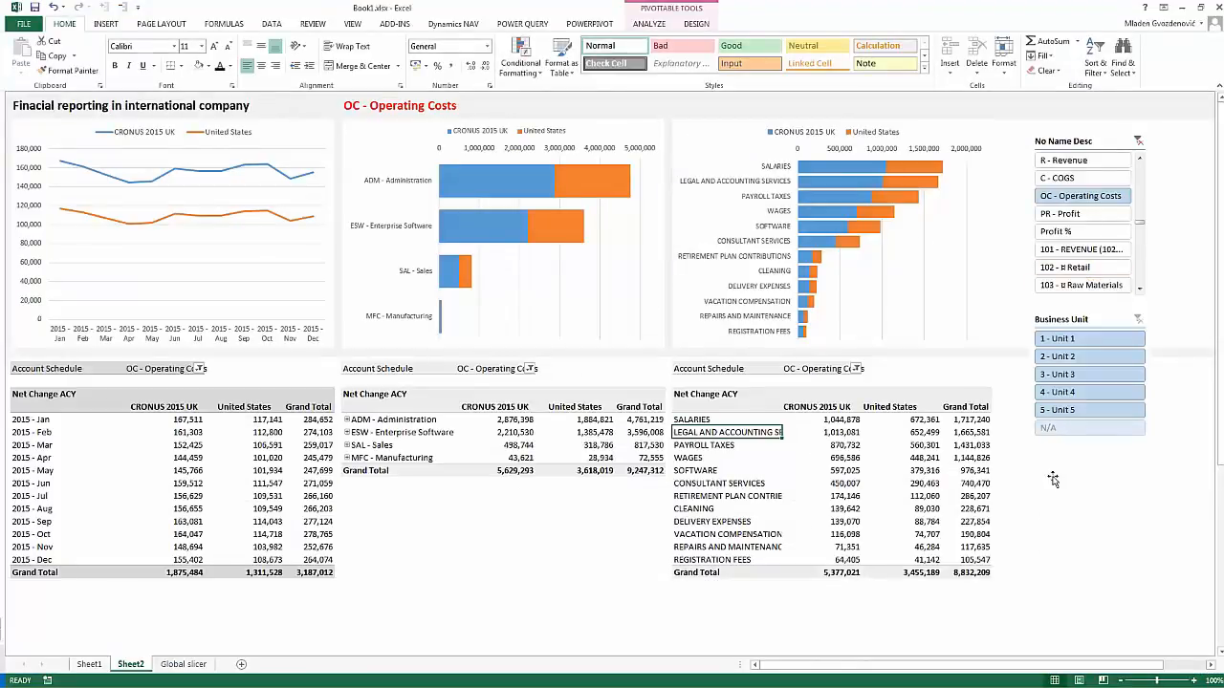
Step: Filter the operating costs report by Business Unit to 3 - Unit 3 and to 2 - Unit 2 in turn
left_click(1075, 374)
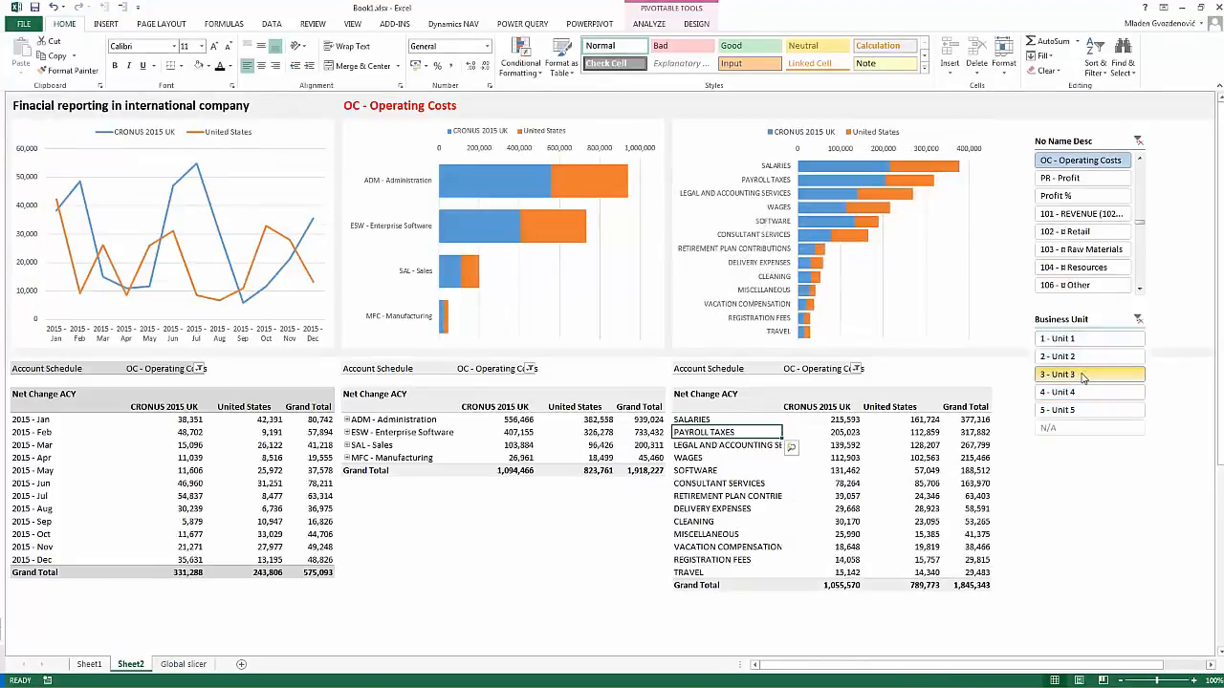
left_click(1075, 358)
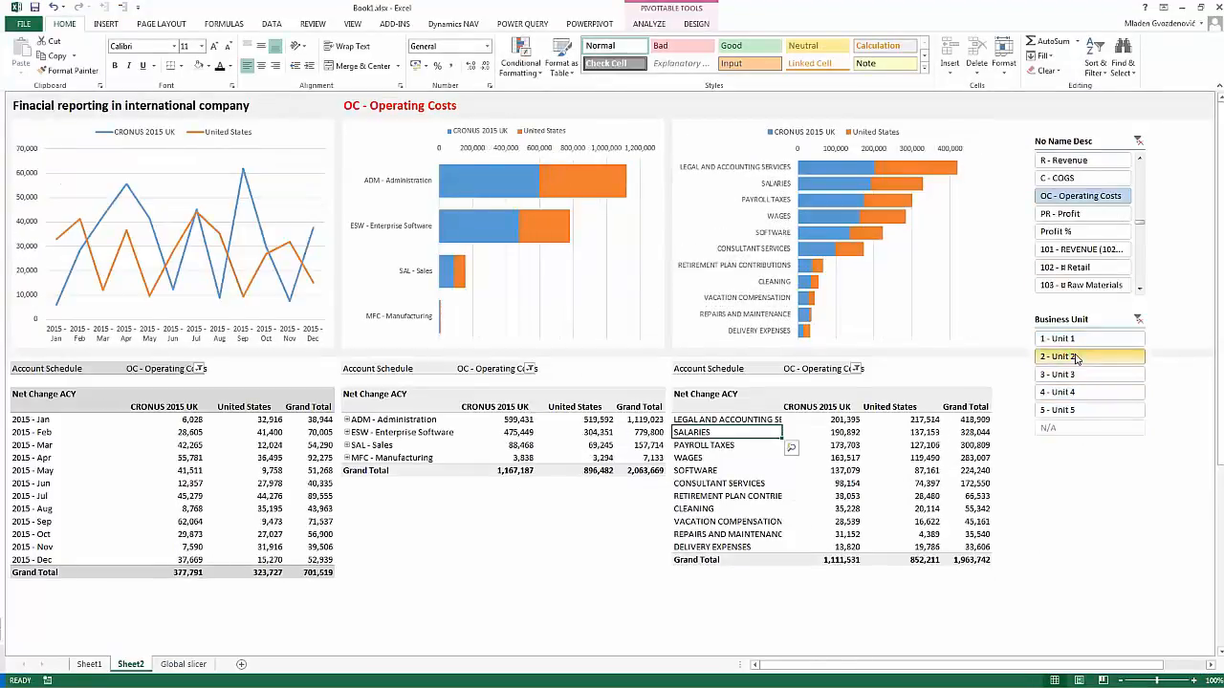